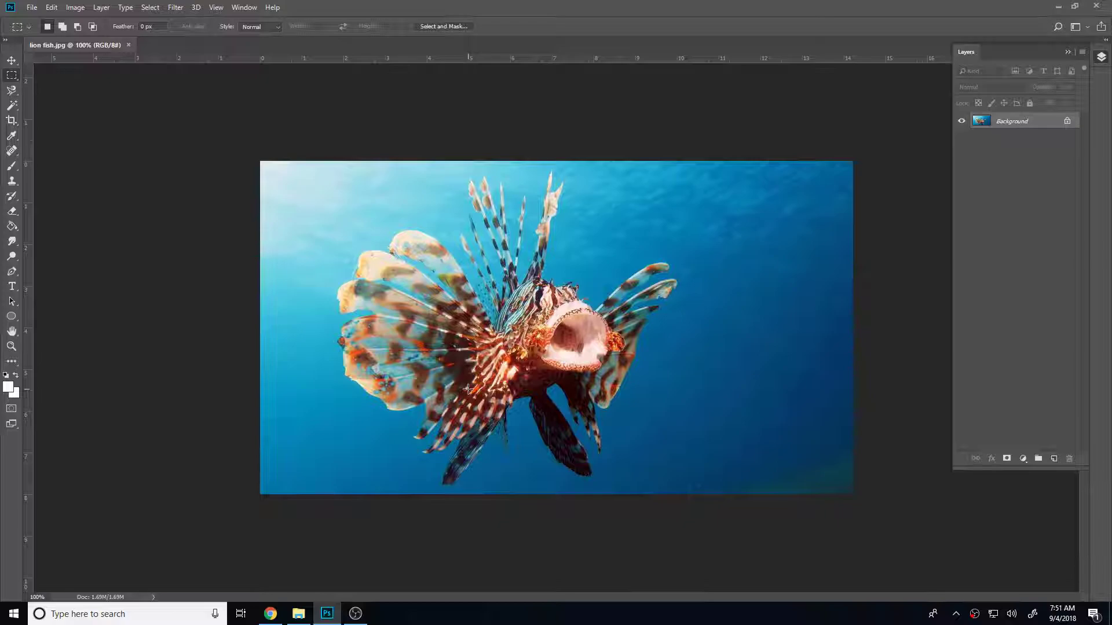
key(z)
click(557, 346)
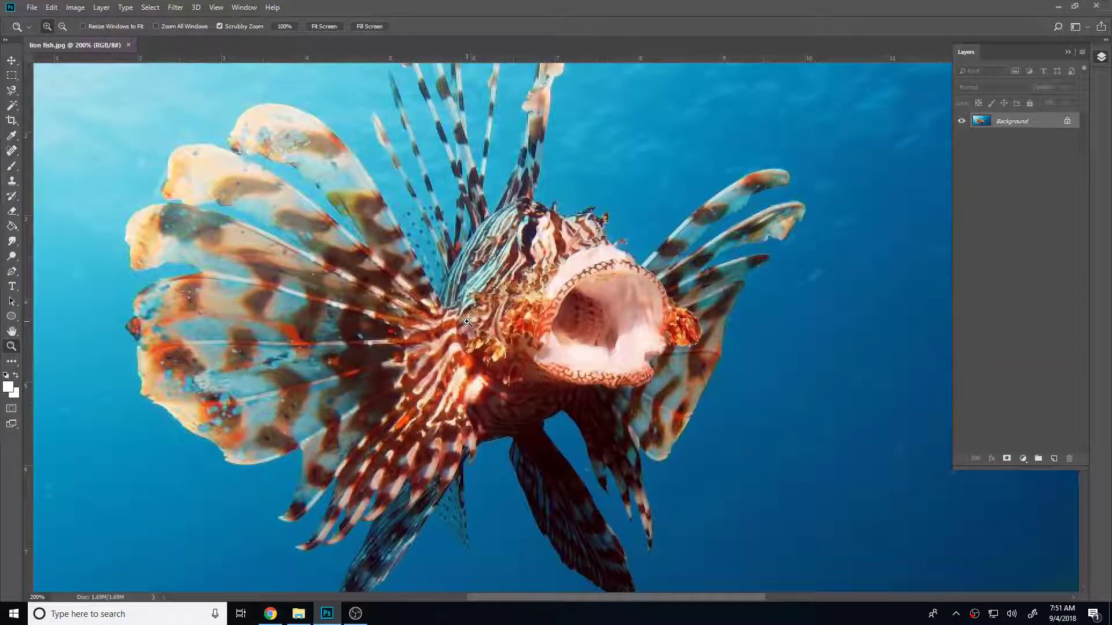
alt+click(487, 321)
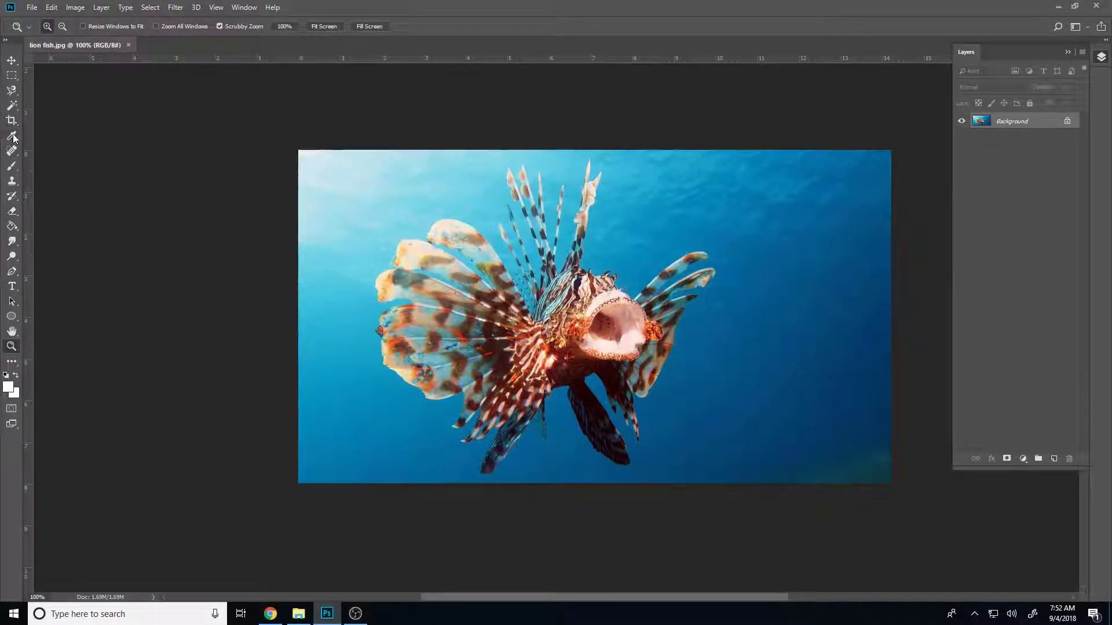
Try tracing the outer edge of the lionfish's left fins with the Magnetic Lasso Tool.
click(12, 91)
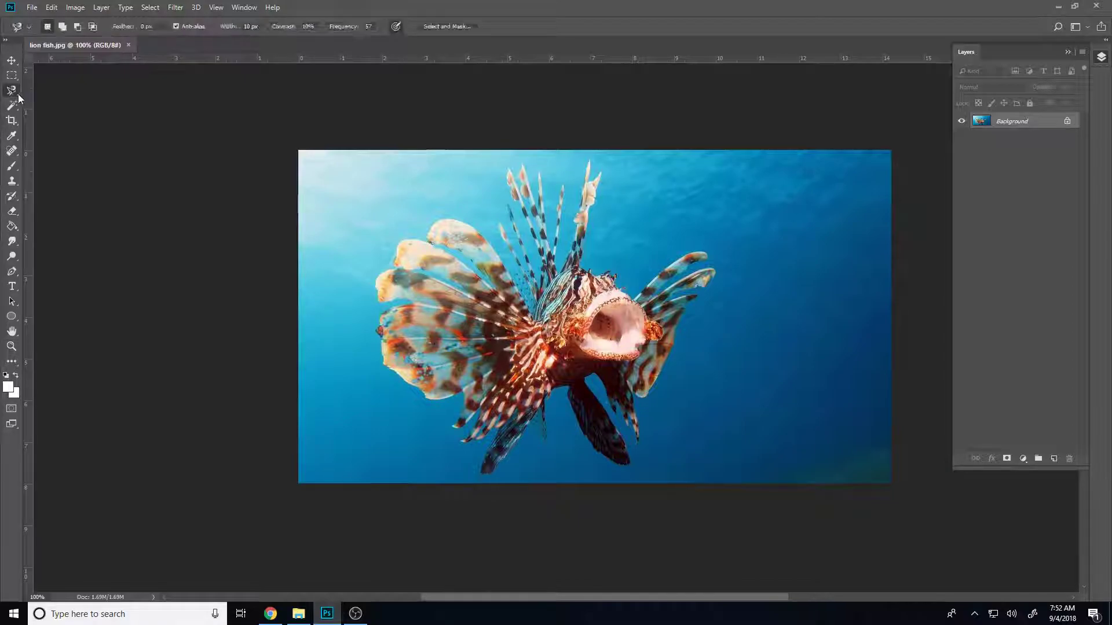
right_click(17, 95)
click(68, 112)
click(484, 459)
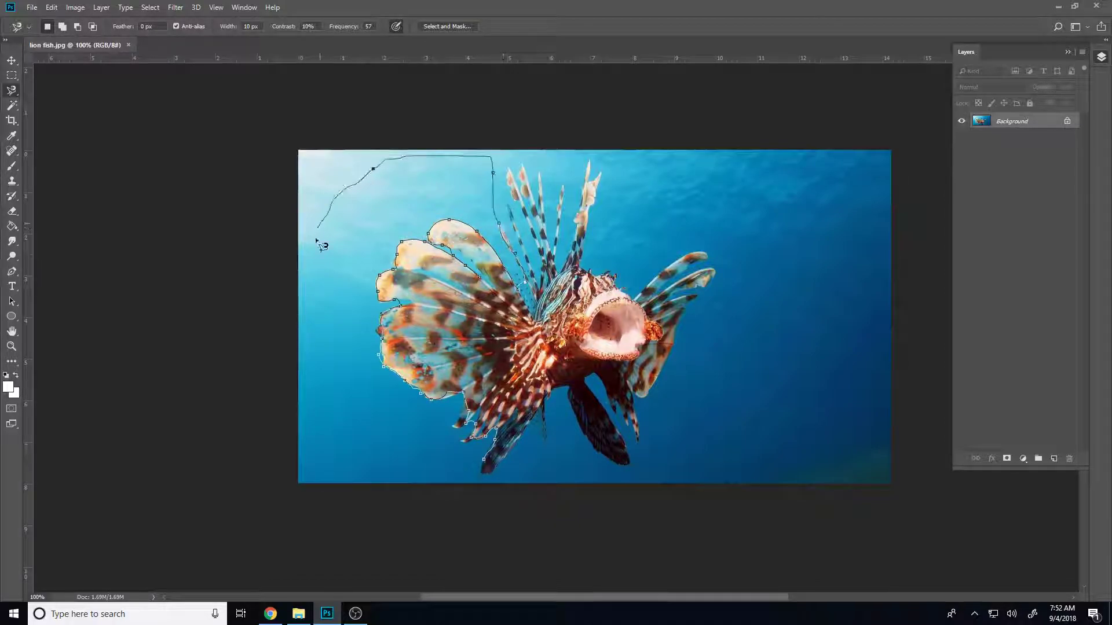
key(Escape)
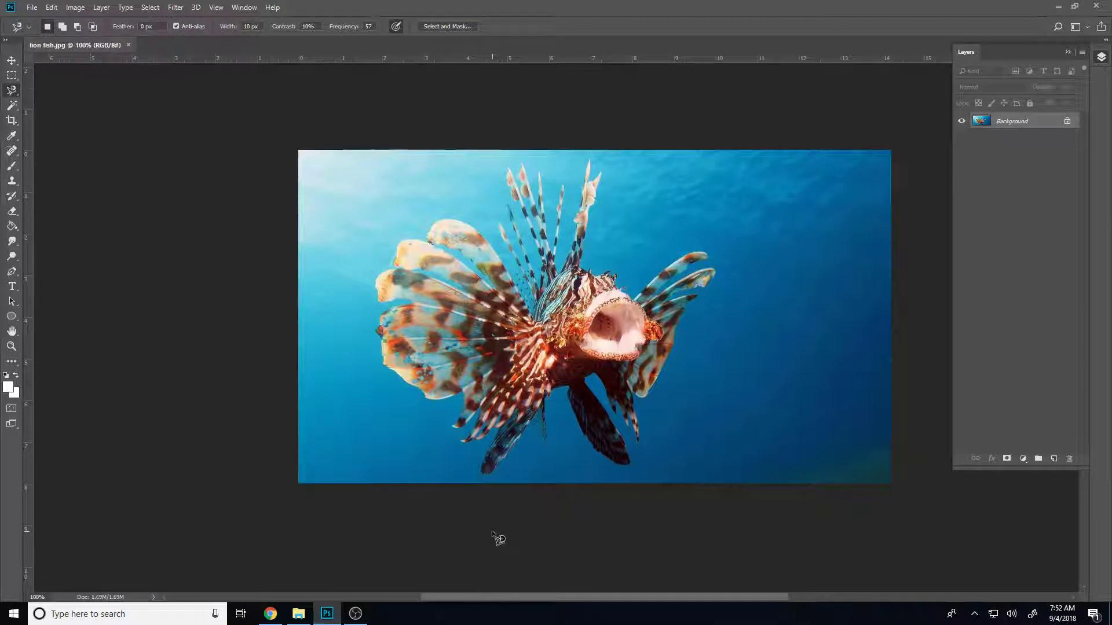
Try a short curved path with the Pen tool over the water beside the left fins, and undo it.
click(14, 273)
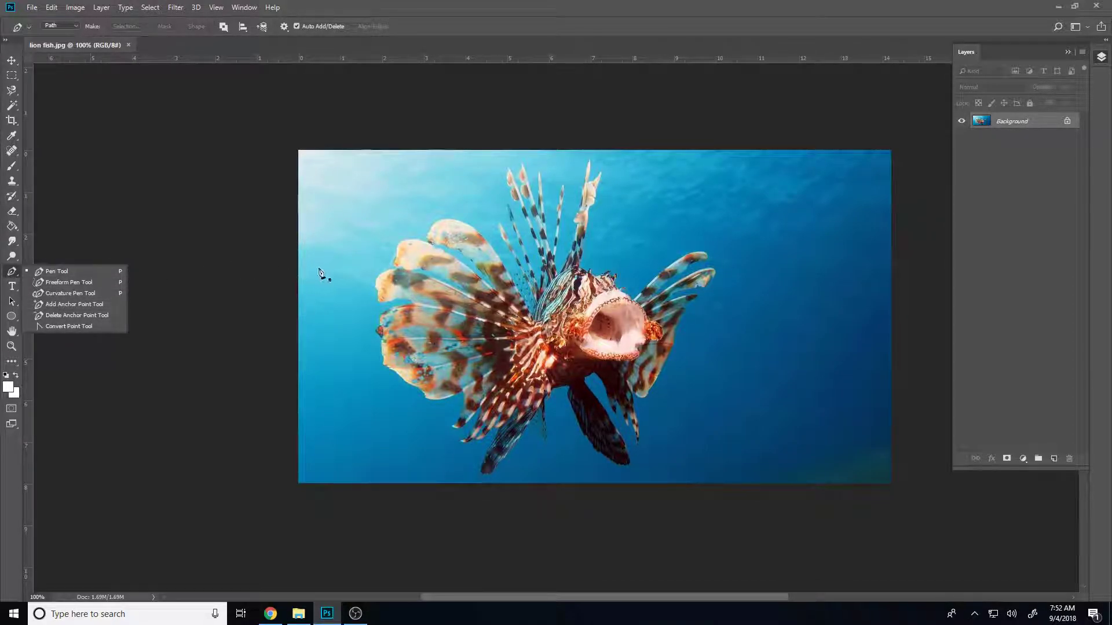
click(340, 213)
click(340, 210)
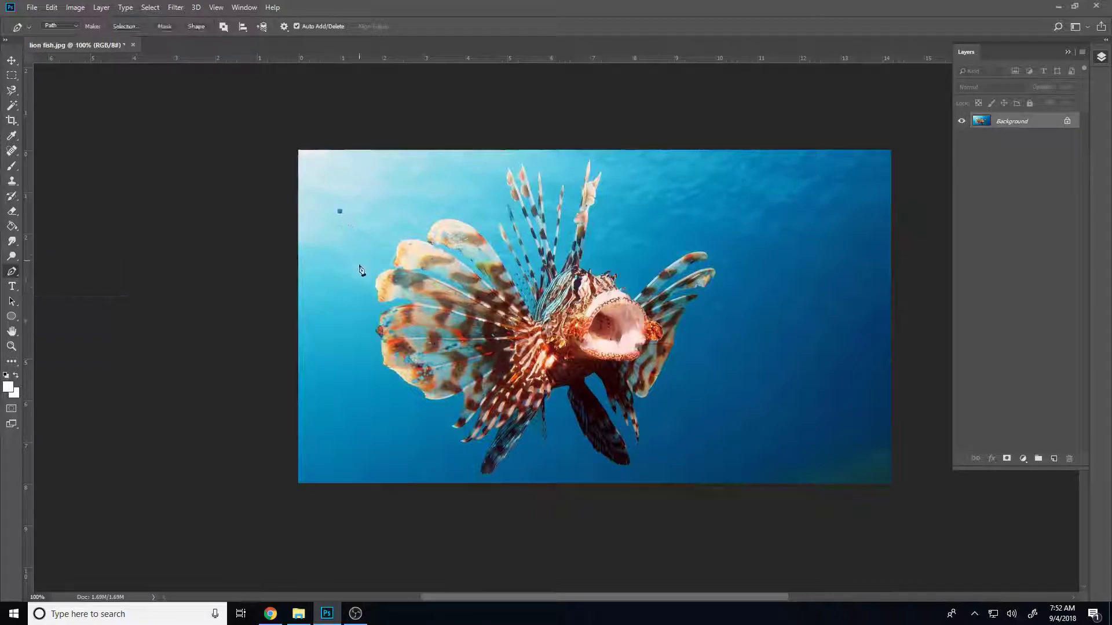
click(356, 386)
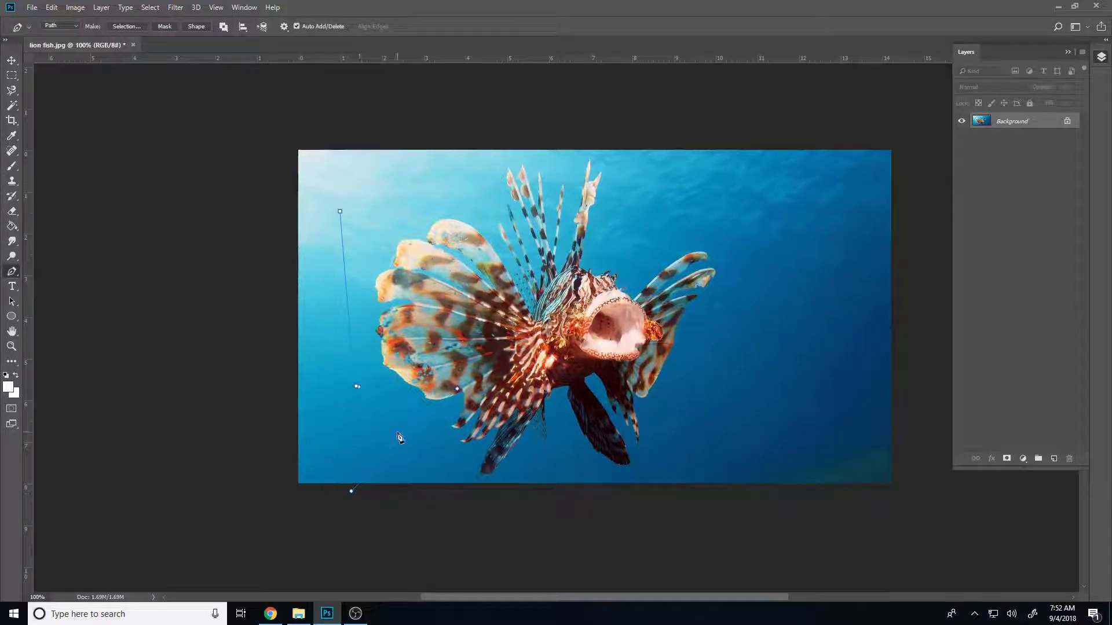
key(ctrl+z)
key(ctrl+z)
key(ctrl+z)
key(ctrl+z)
key(ctrl+z)
Draw a closed, irregular practice path with the Pen tool, starting beside the canvas and overlapping the image's left edge.
click(154, 181)
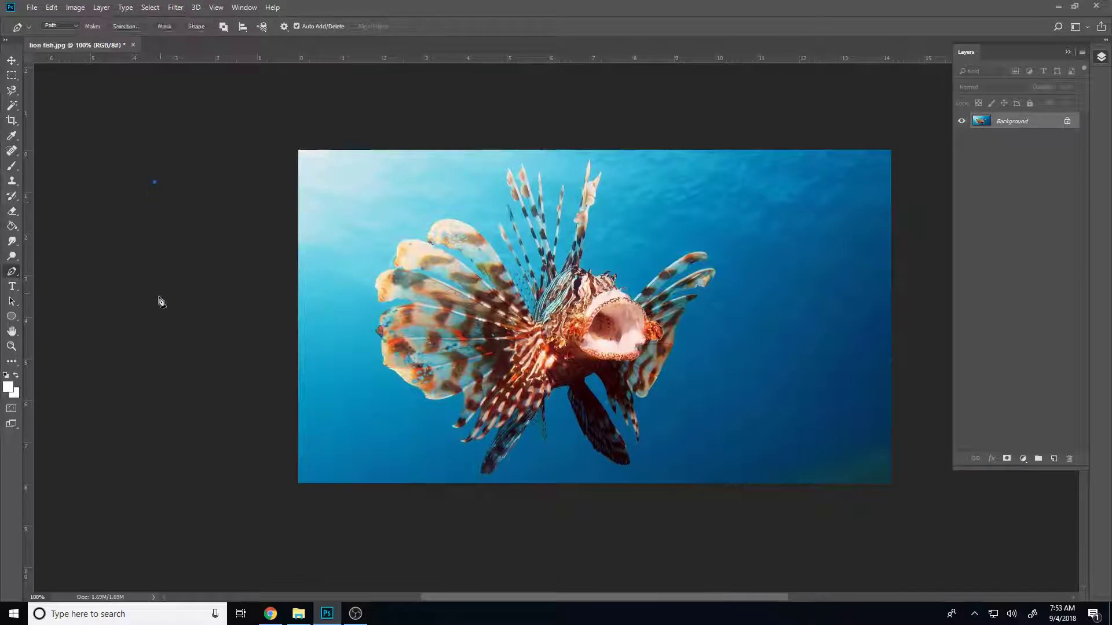
drag(167, 373, 175, 440)
drag(139, 338, 81, 419)
click(199, 479)
drag(275, 195, 313, 117)
drag(373, 260, 371, 281)
drag(284, 528, 276, 528)
drag(175, 532, 167, 526)
drag(123, 494, 114, 480)
drag(78, 399, 122, 296)
drag(113, 235, 168, 162)
Convert the practice path into a new anti-aliased selection with a feather radius of 0 pixels.
right_click(156, 307)
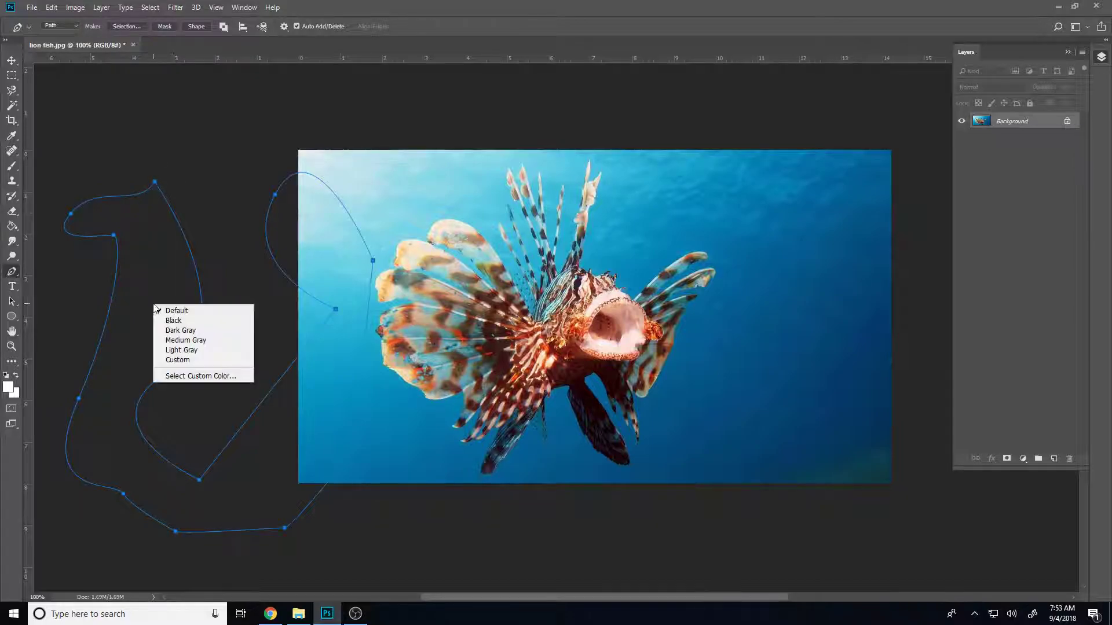
right_click(359, 276)
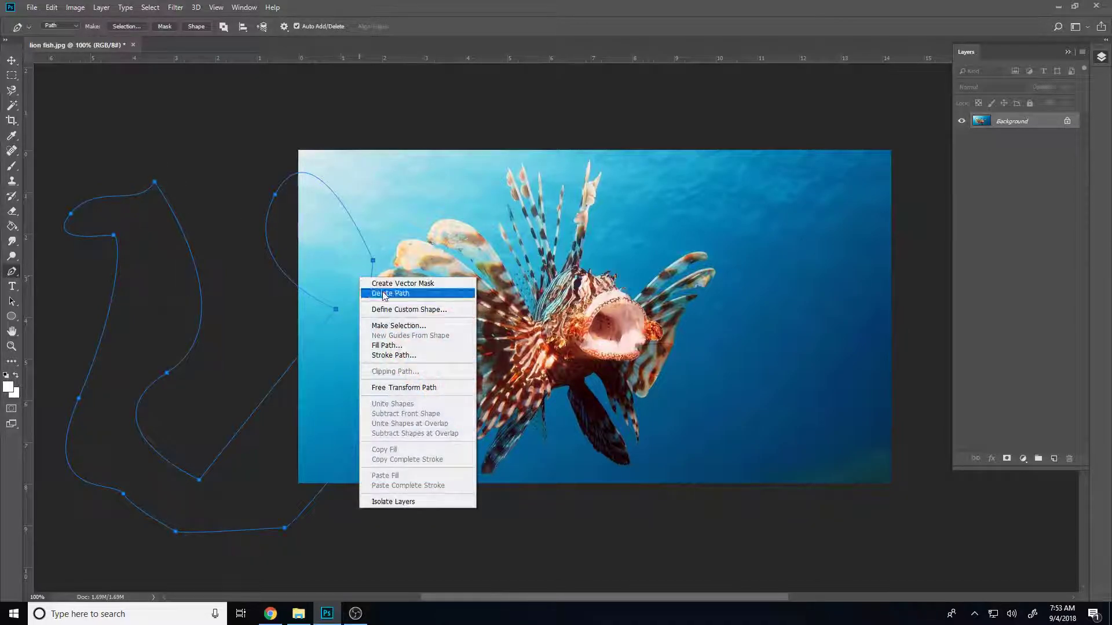
click(399, 326)
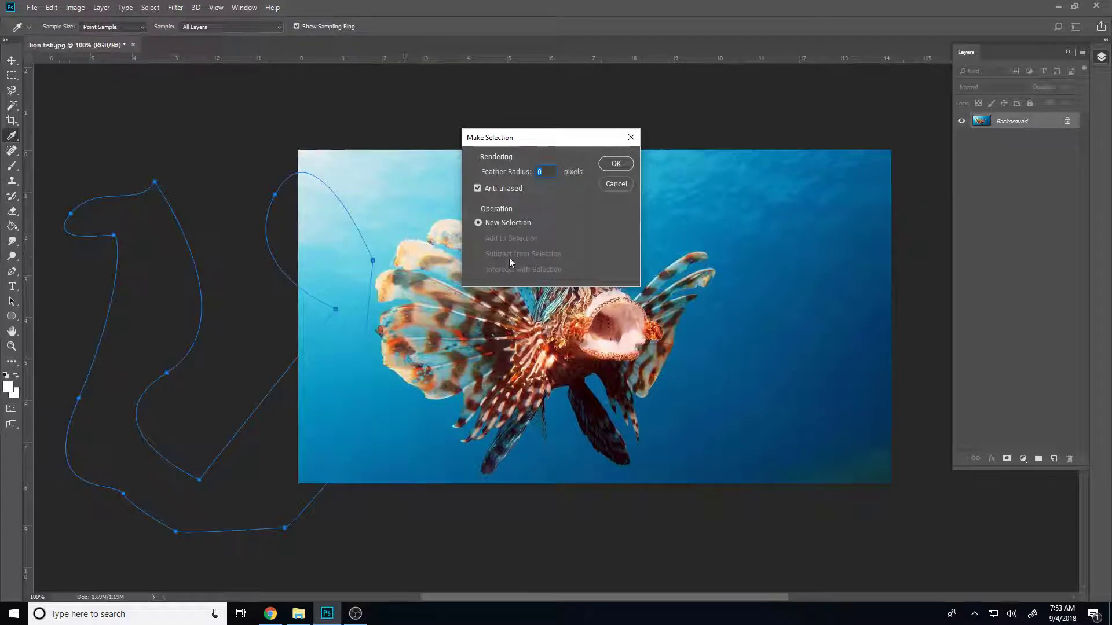
click(616, 165)
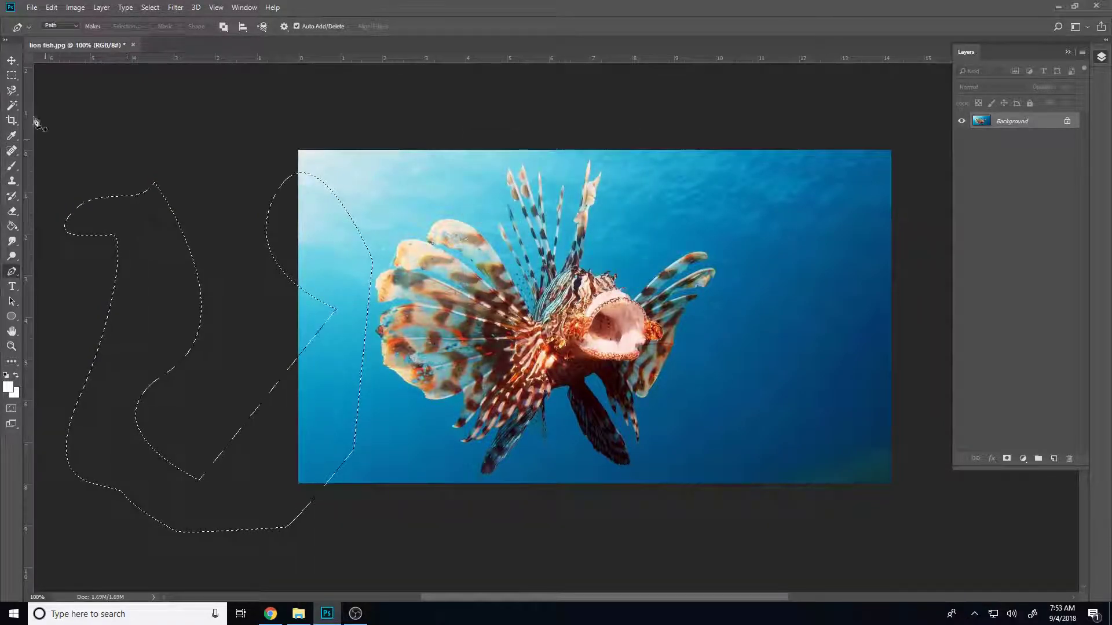
Move the irregular selection outline with the Rectangular Marquee tool so it covers the fish's head and the water to its right.
click(11, 75)
mouse_move(297, 419)
mouse_down()
mouse_move(315, 382)
mouse_move(447, 347)
mouse_move(445, 357)
mouse_up()
click(31, 7)
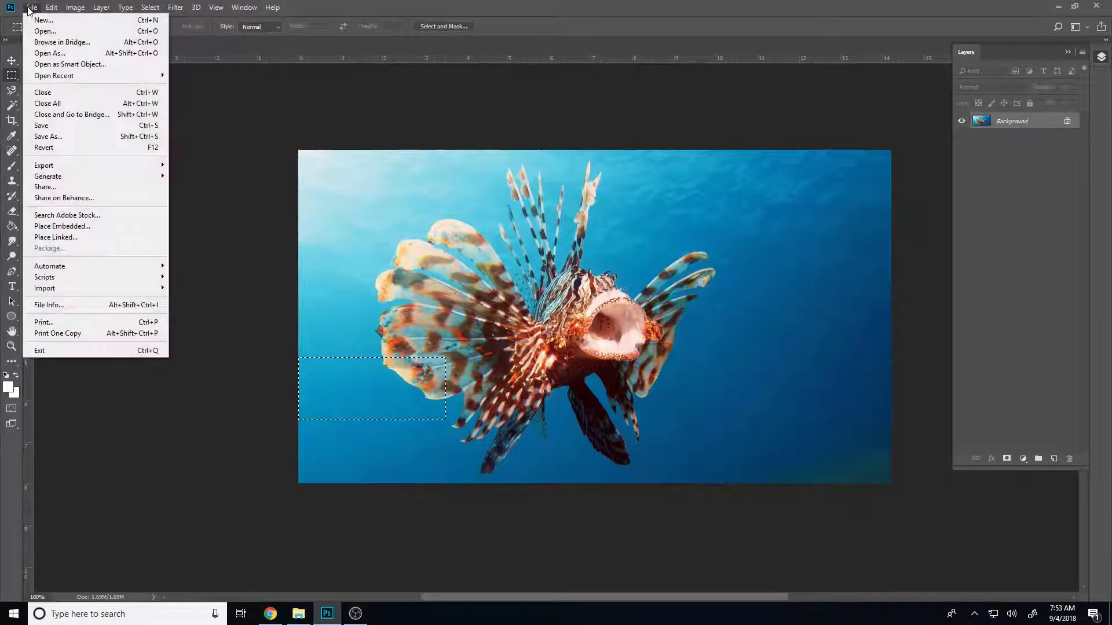
key(Escape)
key(ctrl+z)
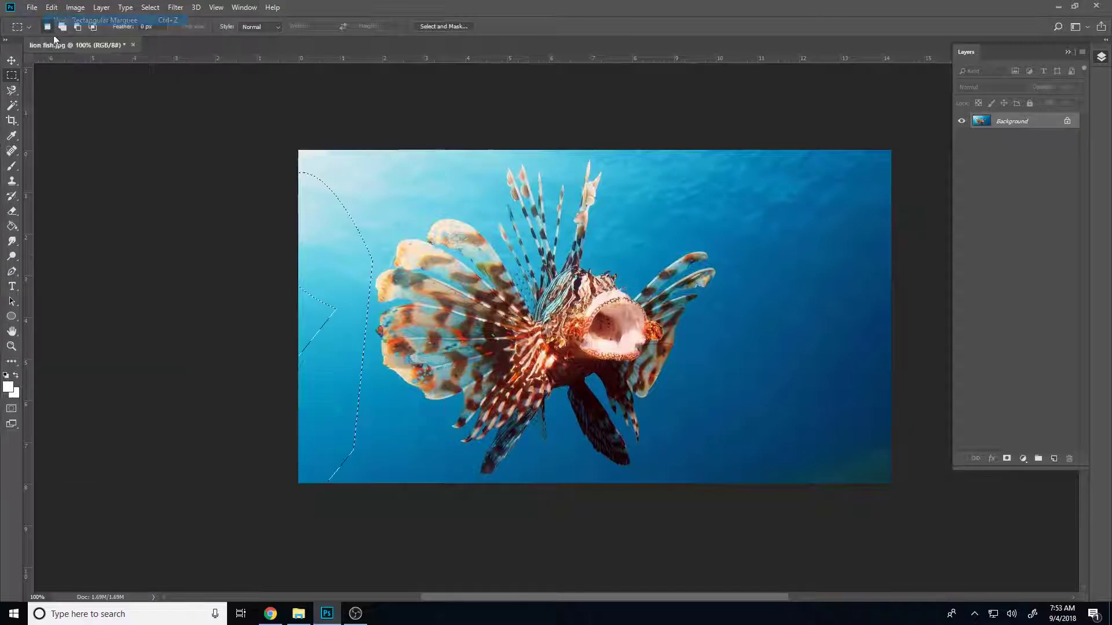
drag(362, 350, 840, 303)
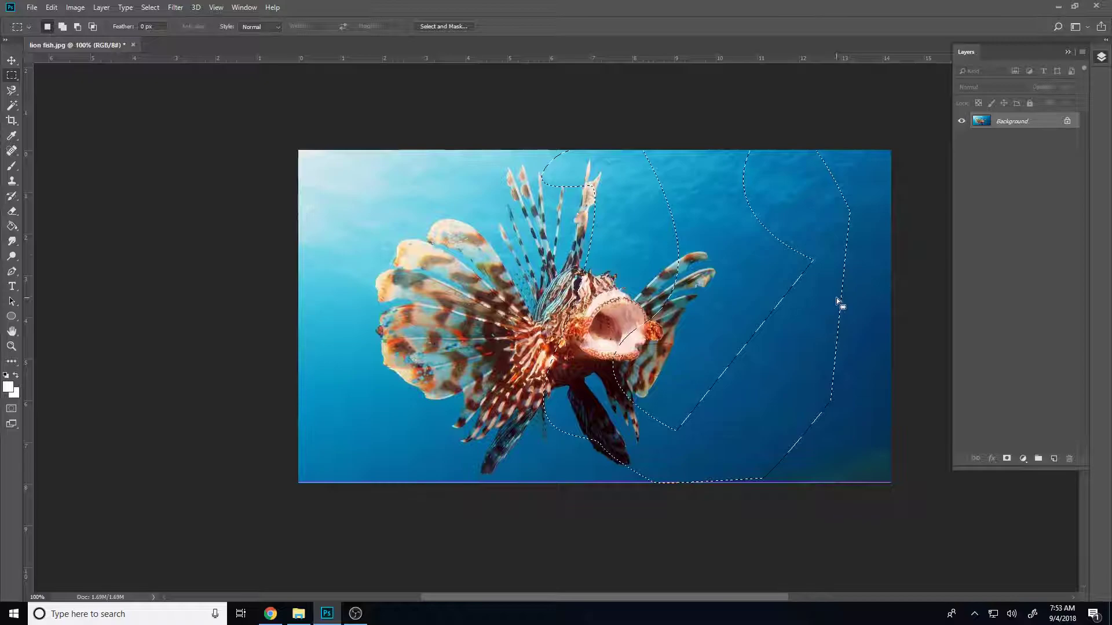
Copy the selected area to a new layer and hide the Background layer.
right_click(7, 76)
right_click(728, 430)
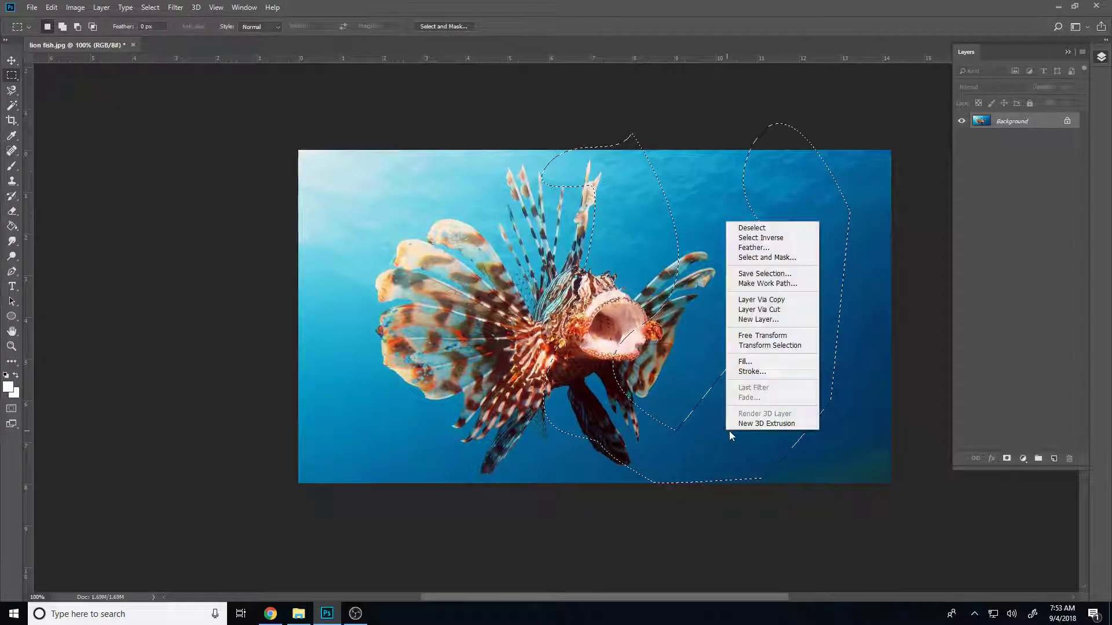
click(777, 300)
click(962, 137)
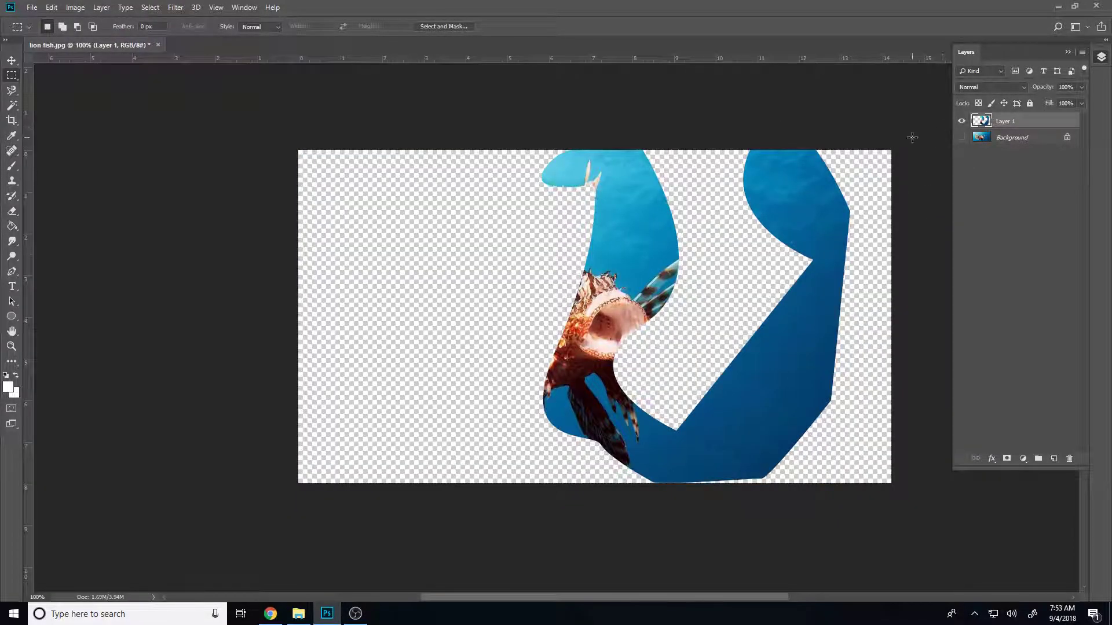
Undo the layer copy and the practice selection.
key(ctrl+alt+z)
key(ctrl+alt+z)
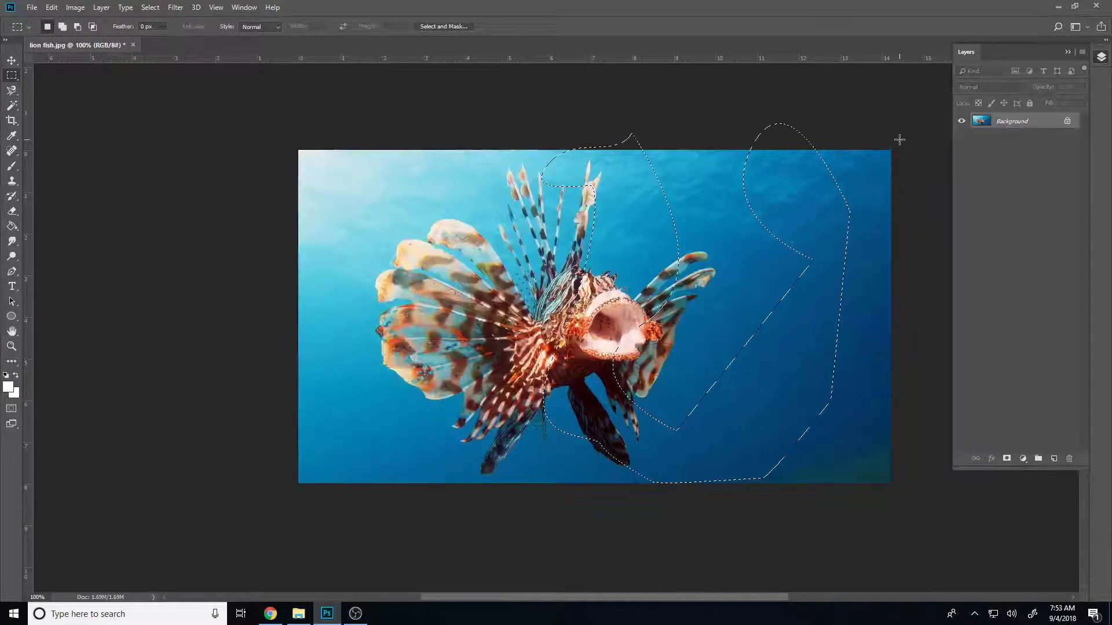
key(ctrl+alt+z)
Duplicate the Background layer within lion fish.jpg and hide the original.
click(12, 271)
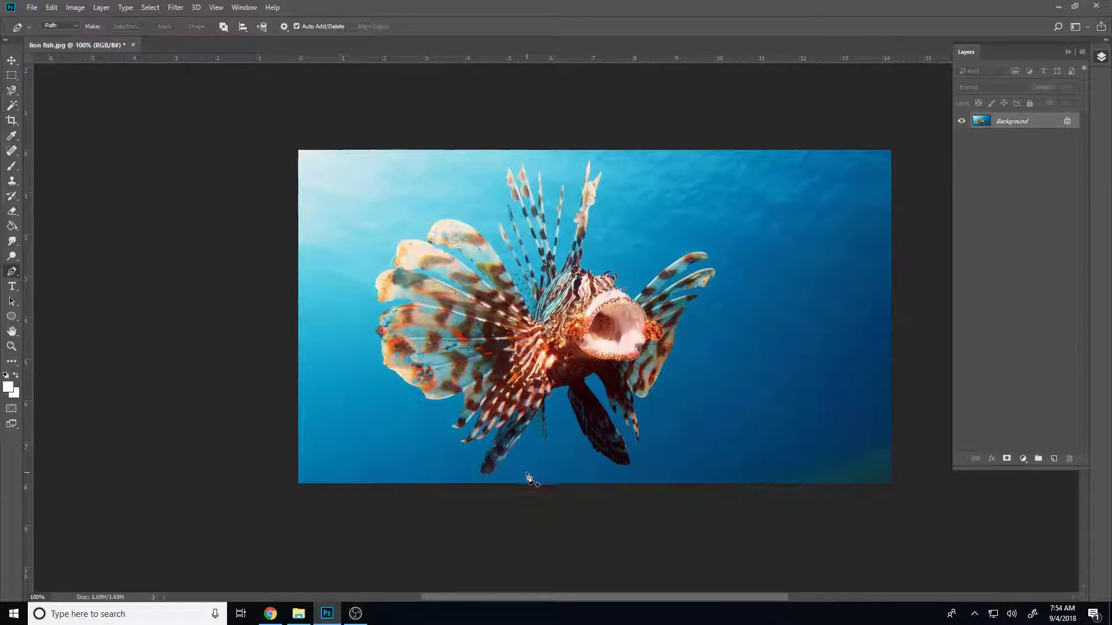
scroll(529, 492, left, 1)
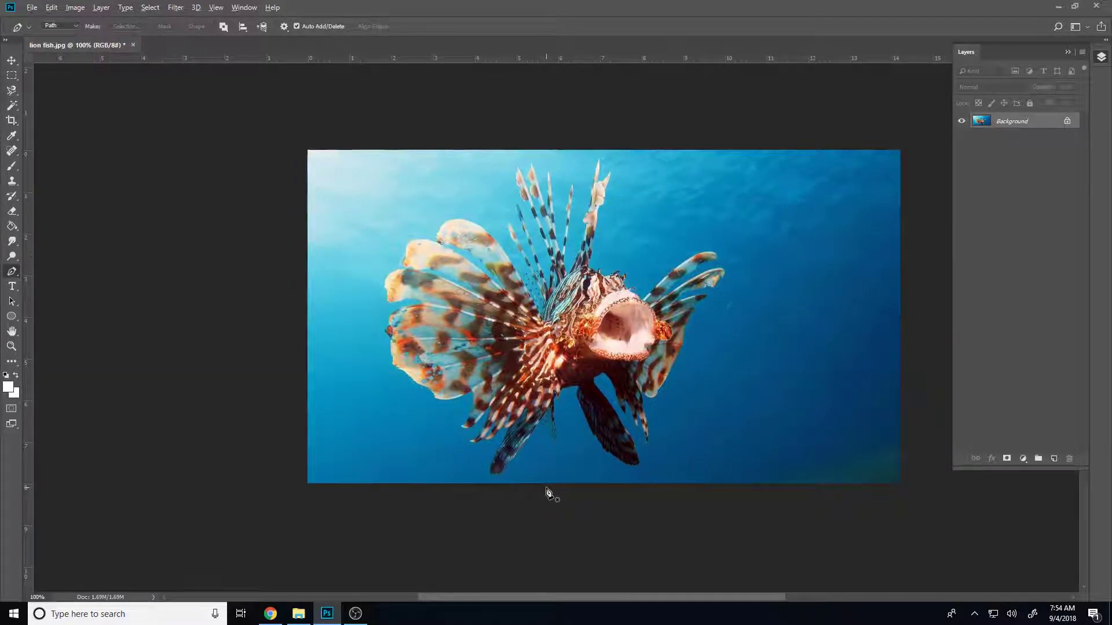
scroll(546, 493, up, 5)
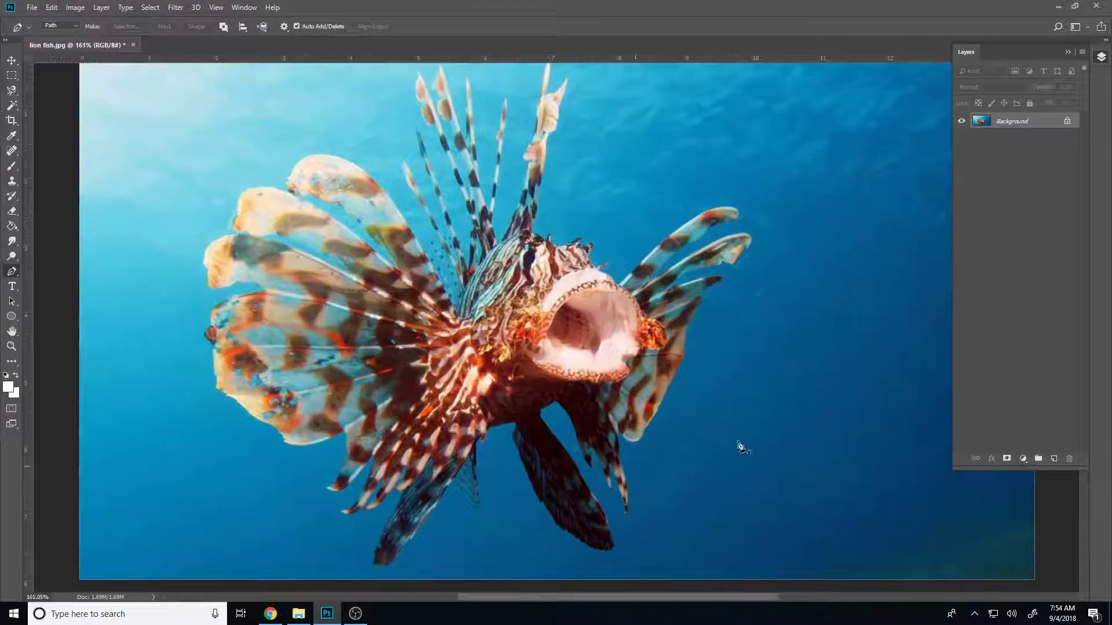
right_click(1008, 121)
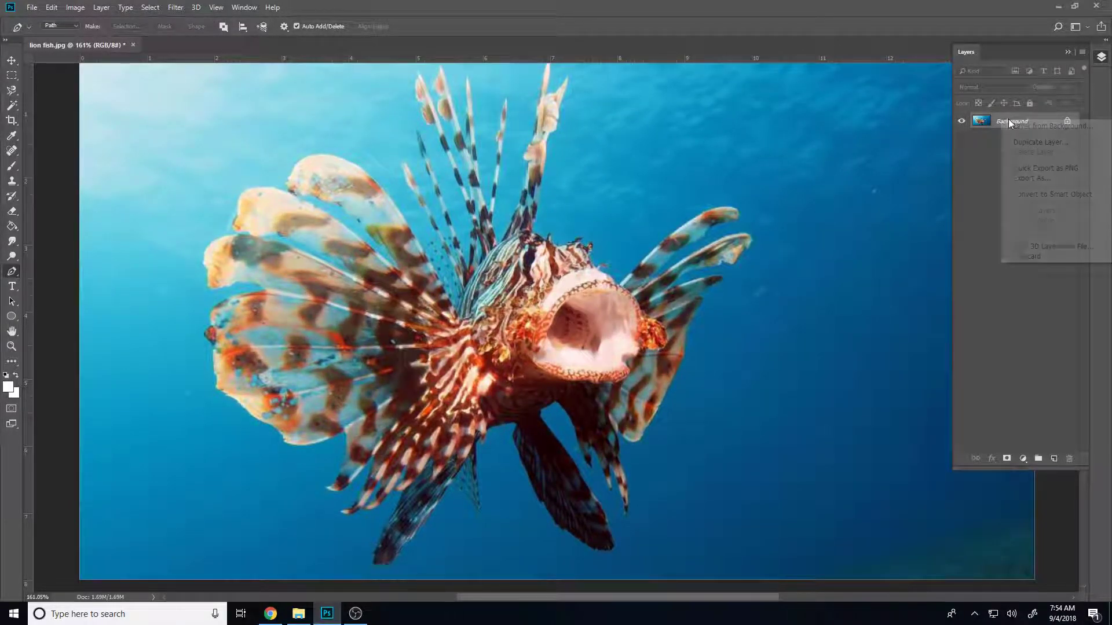
click(1023, 136)
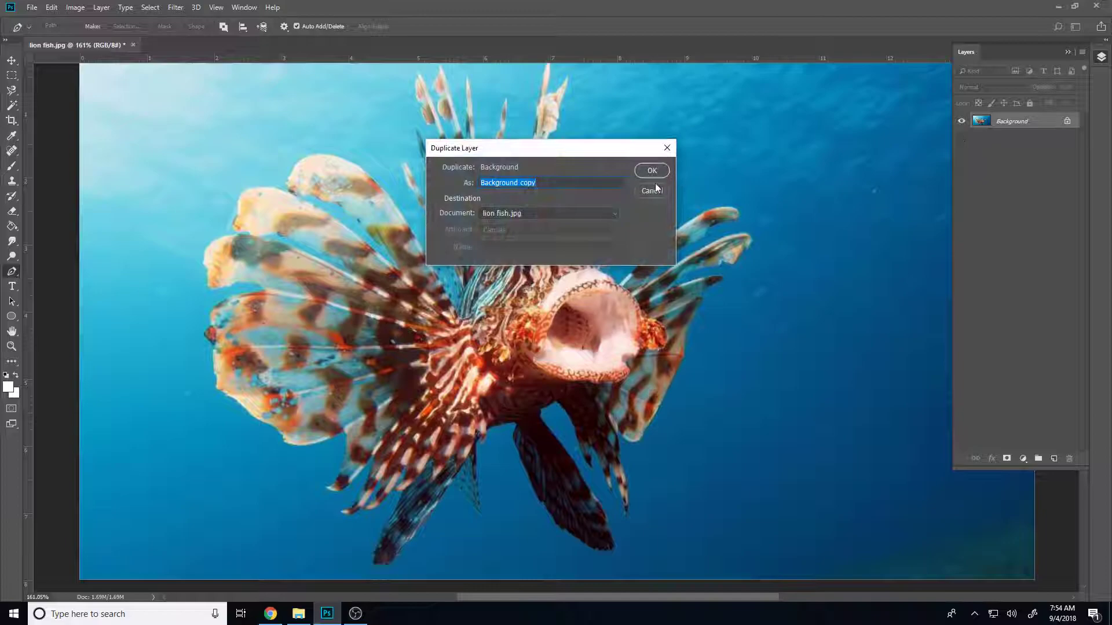
click(652, 170)
click(962, 138)
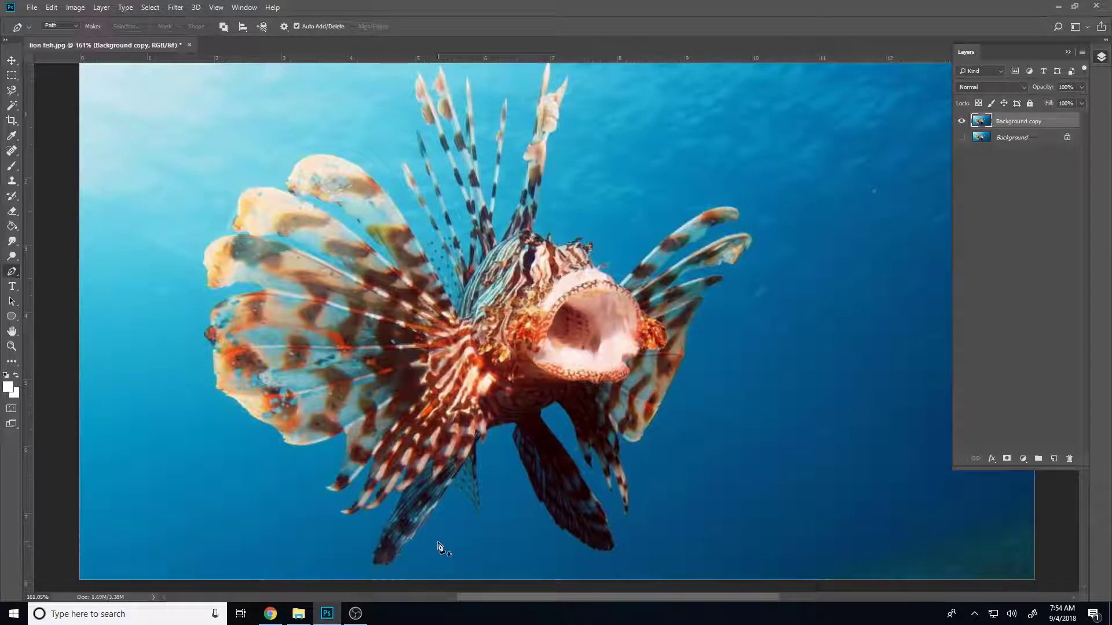
Trace a closed Pen path around the water between the dark lower-left fin and the small fin beside it, extending below the image edge.
scroll(438, 548, up, 5)
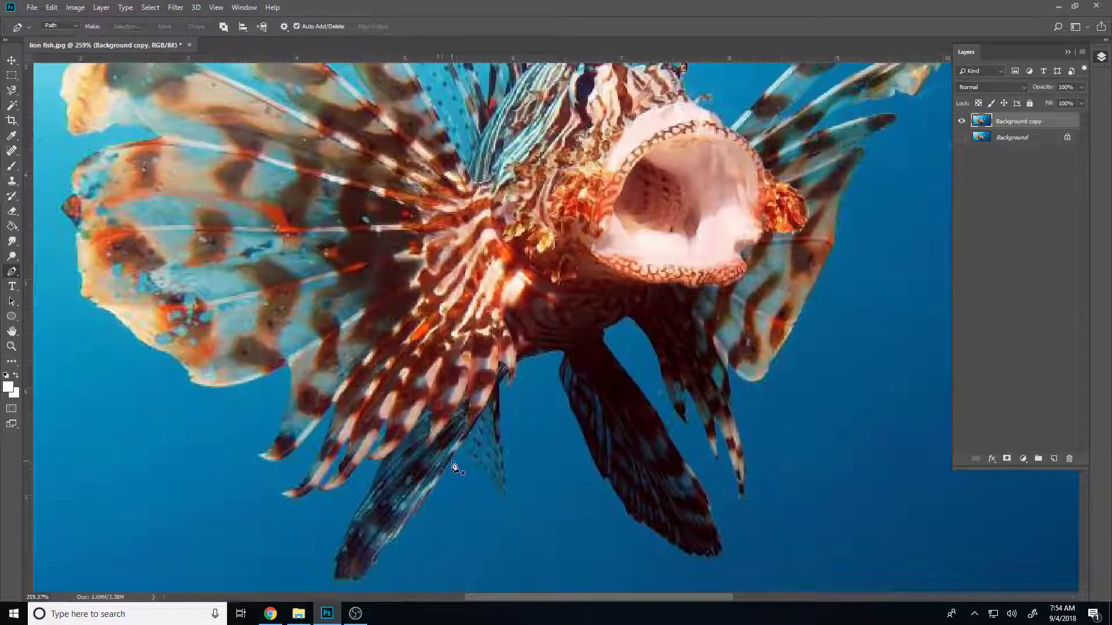
drag(480, 496, 497, 402)
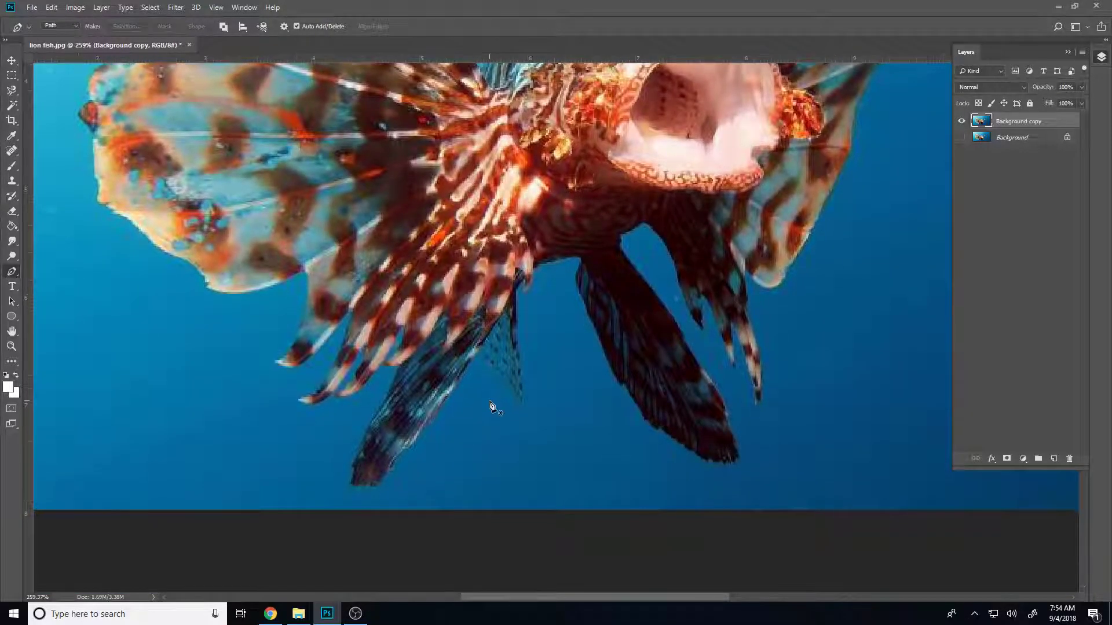
click(476, 361)
click(441, 413)
scroll(429, 443, up, 2)
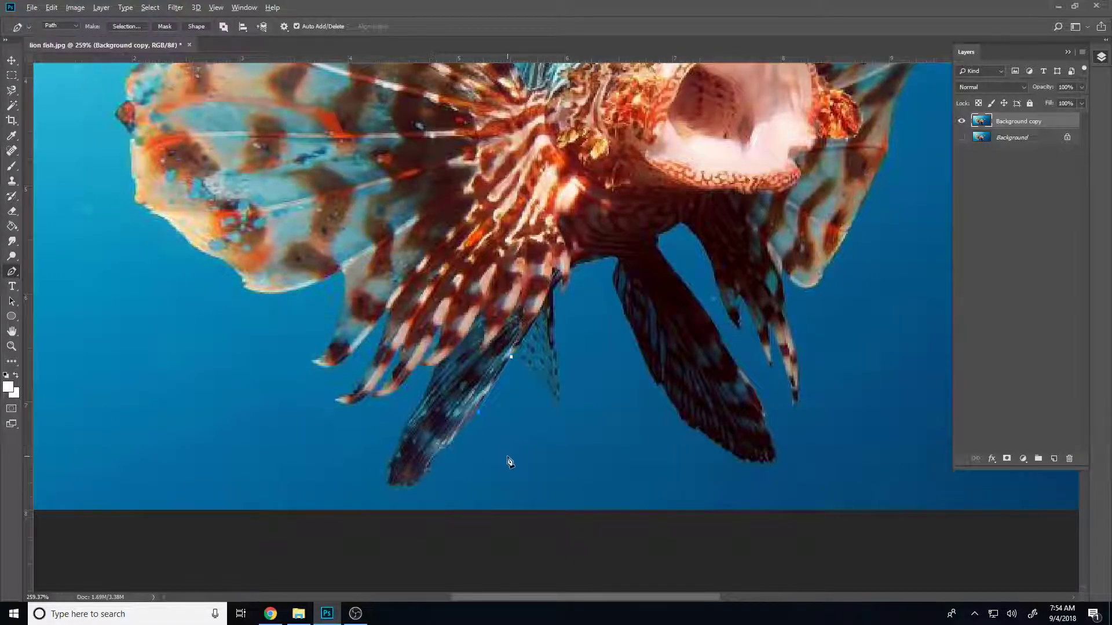
scroll(510, 461, up, 2)
scroll(479, 422, up, 1)
scroll(463, 412, up, 1)
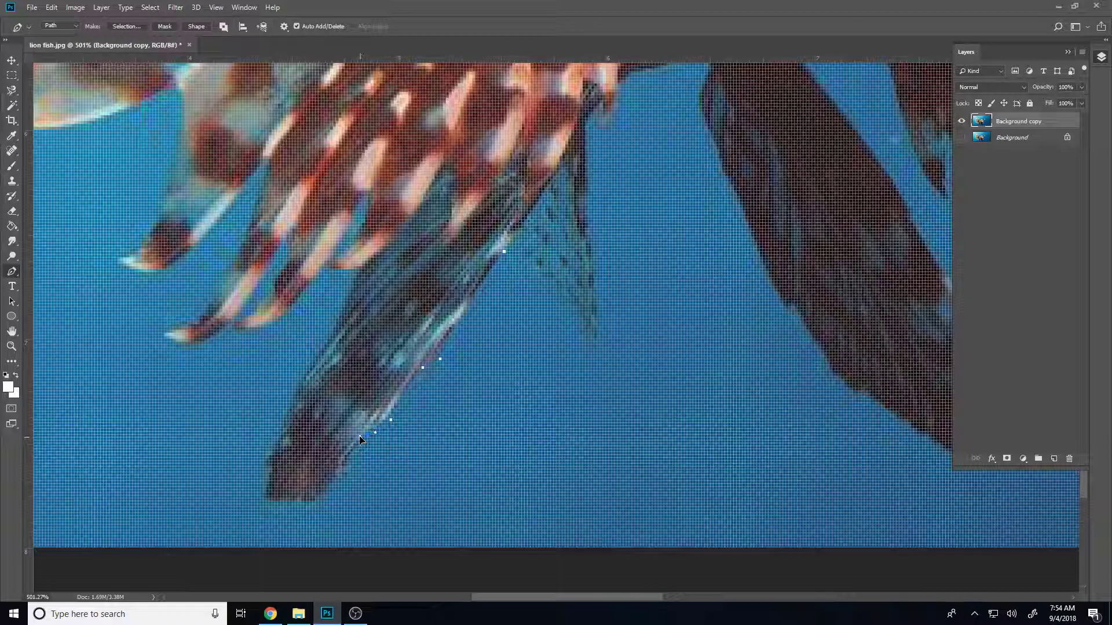
mouse_move(365, 445)
mouse_down()
mouse_move(356, 425)
mouse_move(357, 435)
mouse_up()
drag(309, 500, 316, 502)
scroll(283, 541, down, 1)
drag(286, 546, 954, 563)
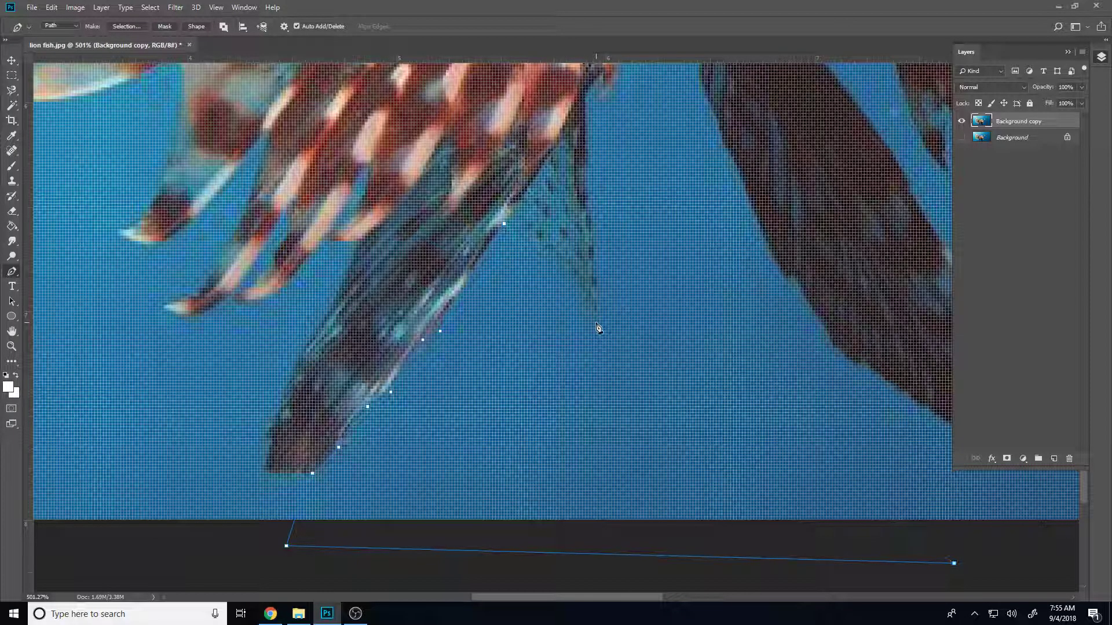
click(504, 224)
Convert the path into an anti-aliased selection with 0-pixel feather, and delete the selected water from the duplicate layer.
right_click(573, 405)
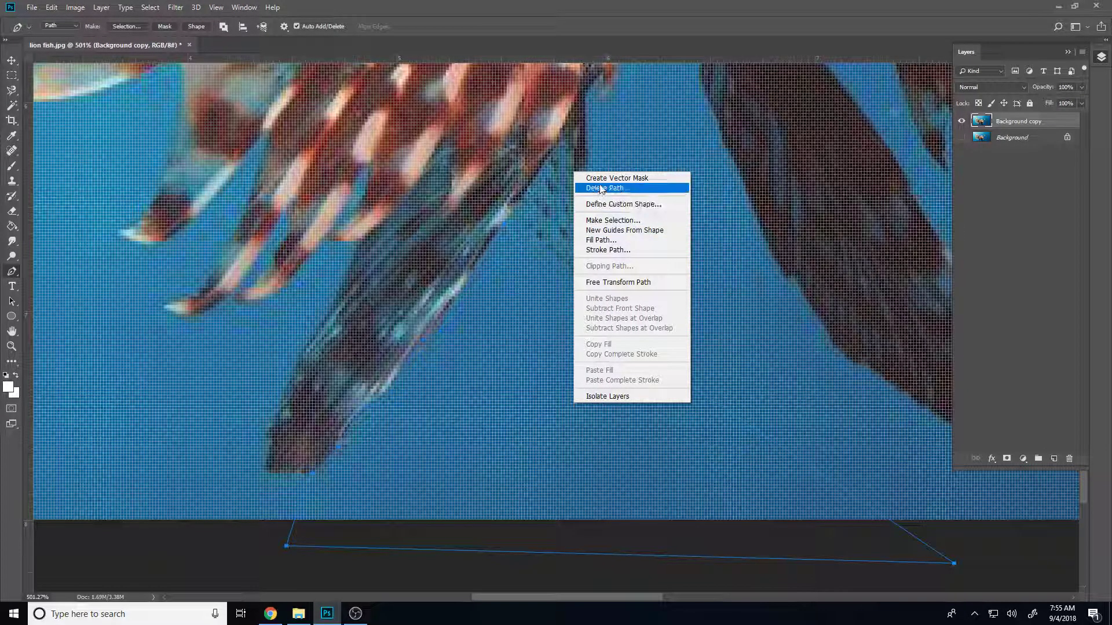
click(612, 220)
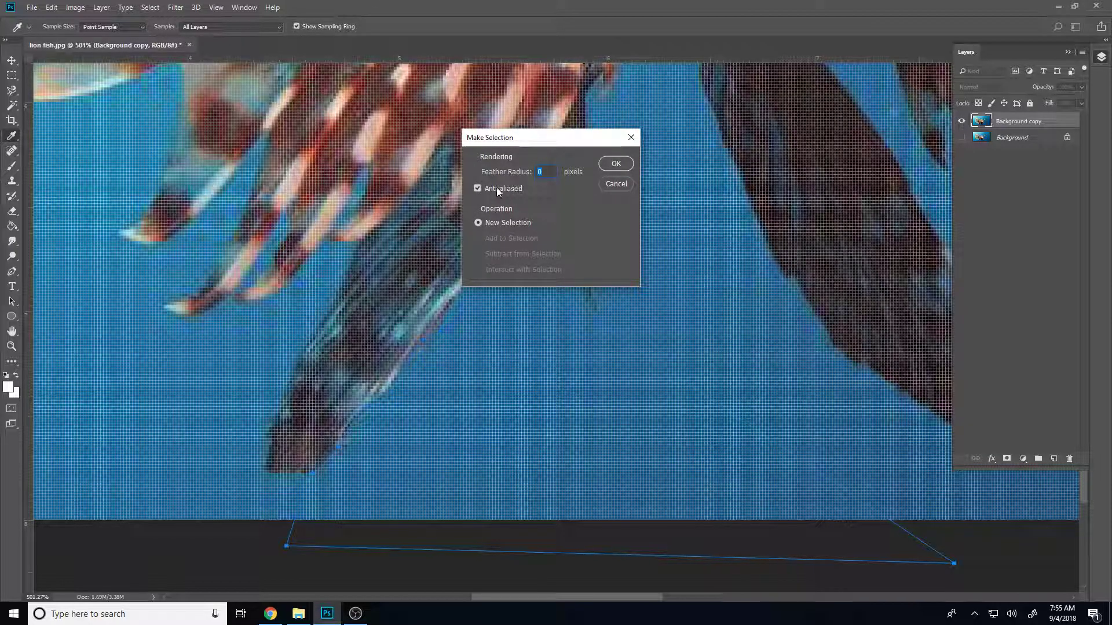
click(616, 165)
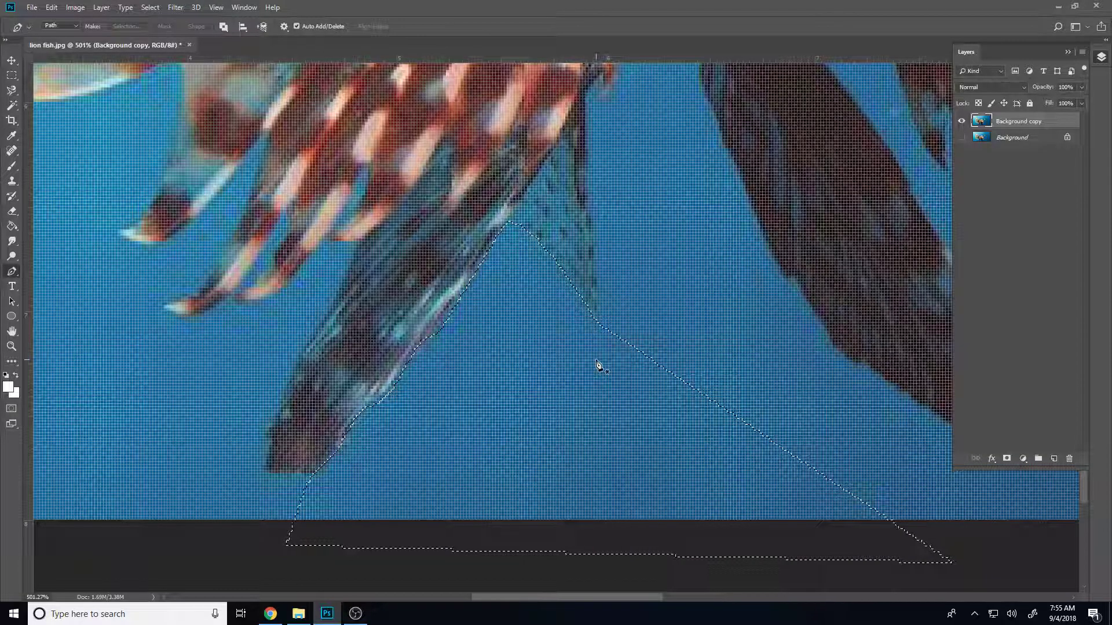
key(Delete)
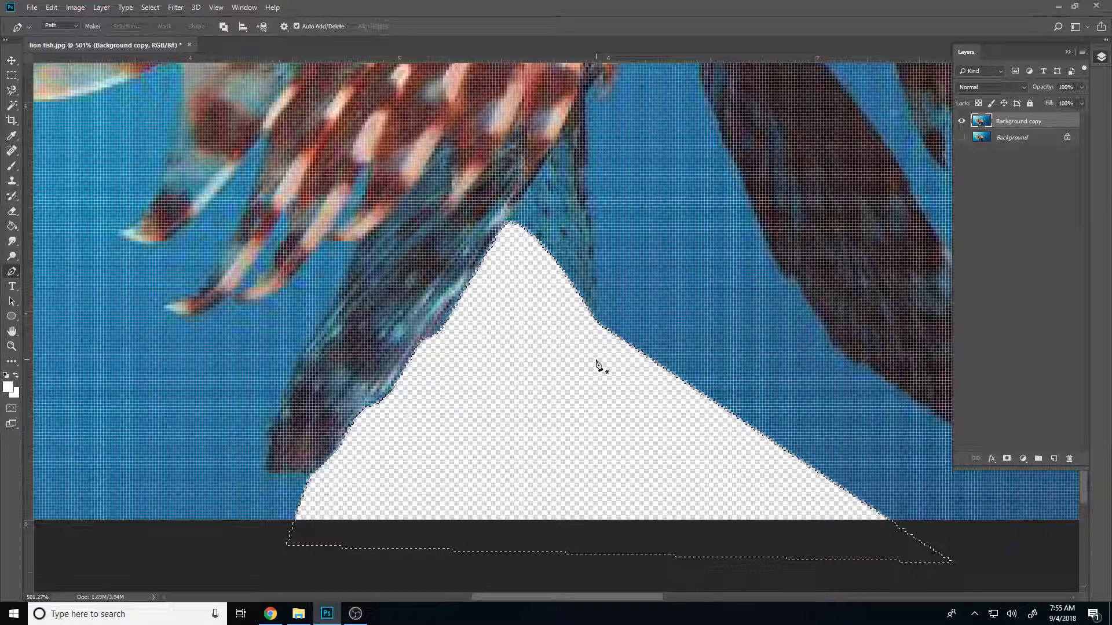
key(ctrl+d)
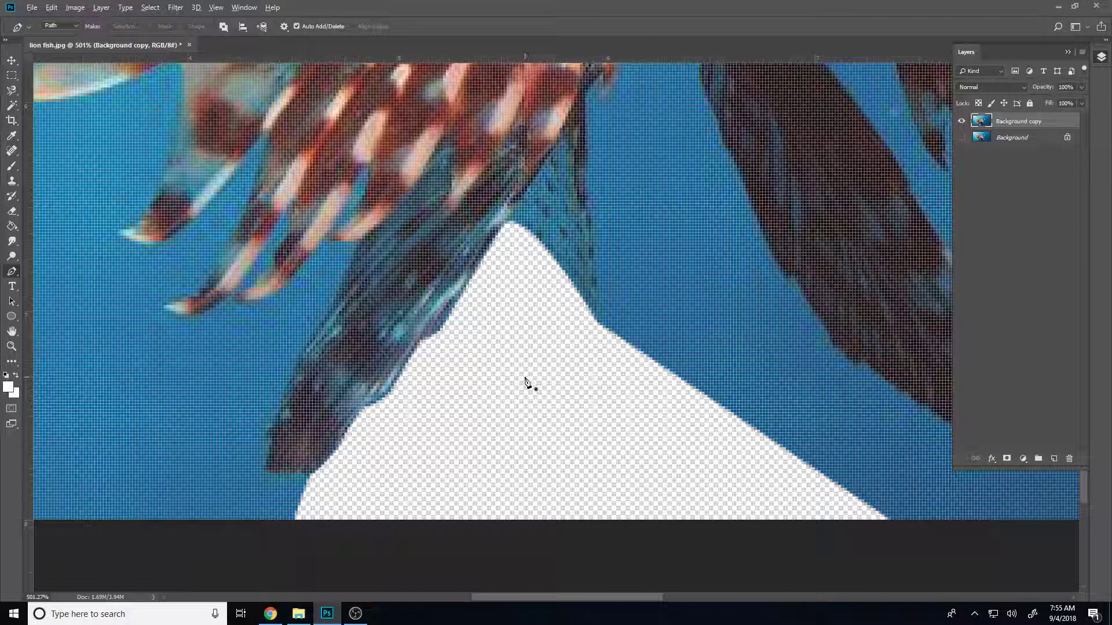
Save the document in the Pictures folder as a layered Photoshop file named "lion fish cutout" plus the surname, with Maximize Compatibility on.
scroll(525, 382, down, 6)
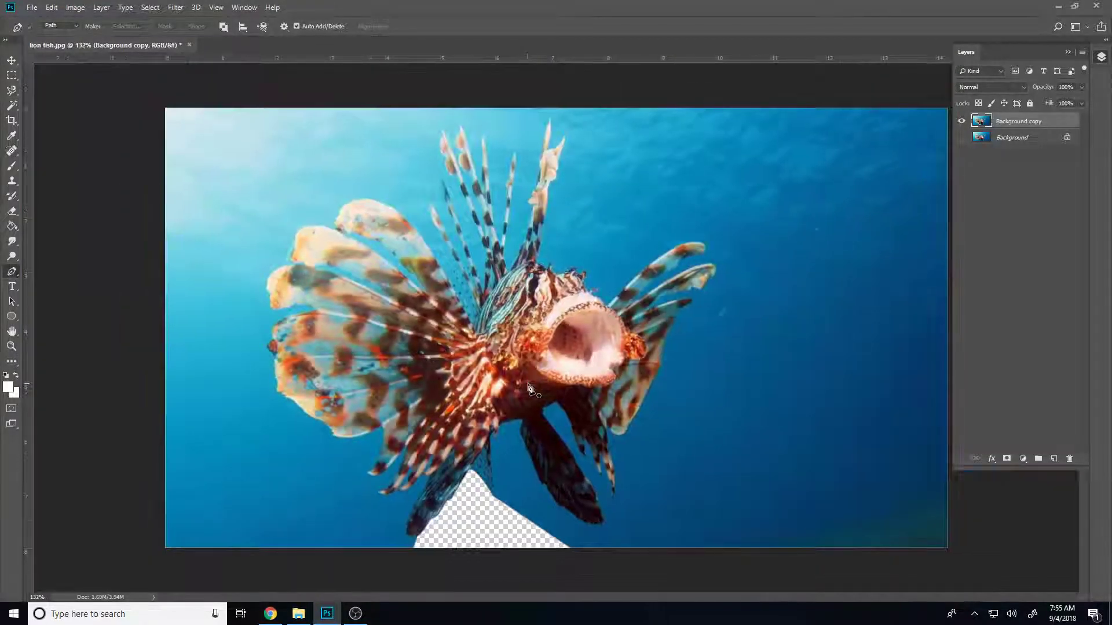
scroll(528, 388, down, 1)
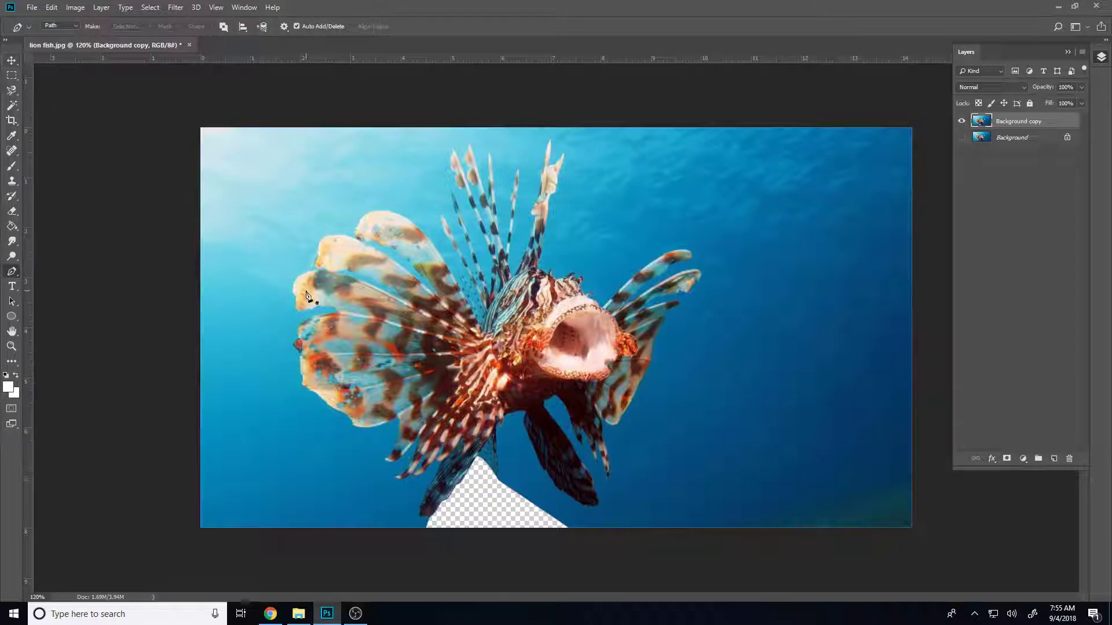
click(31, 7)
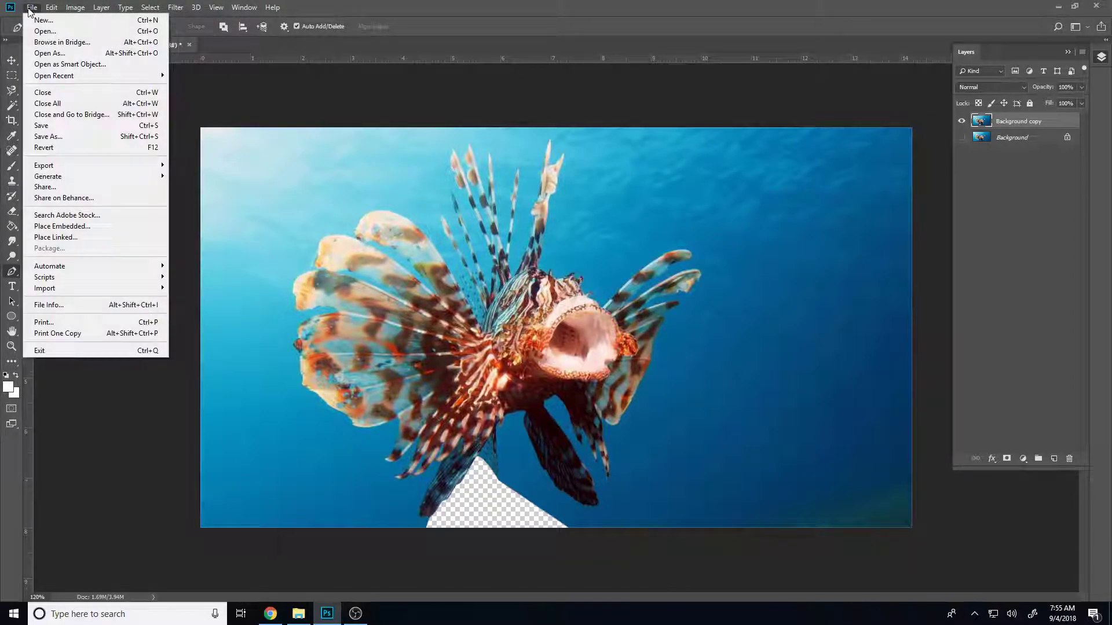
click(55, 124)
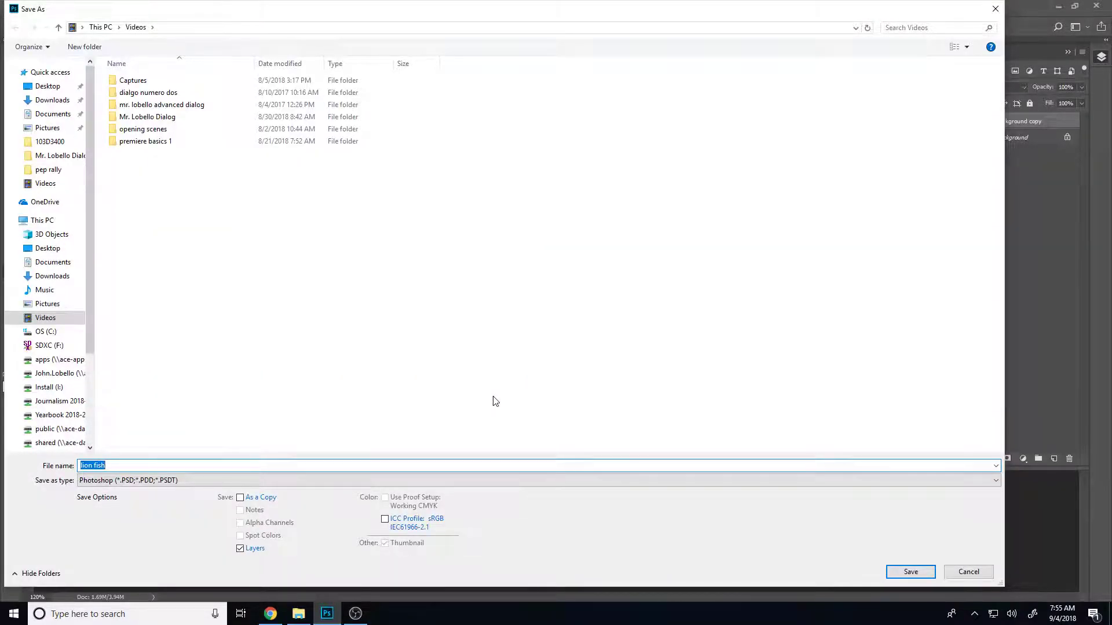
click(47, 303)
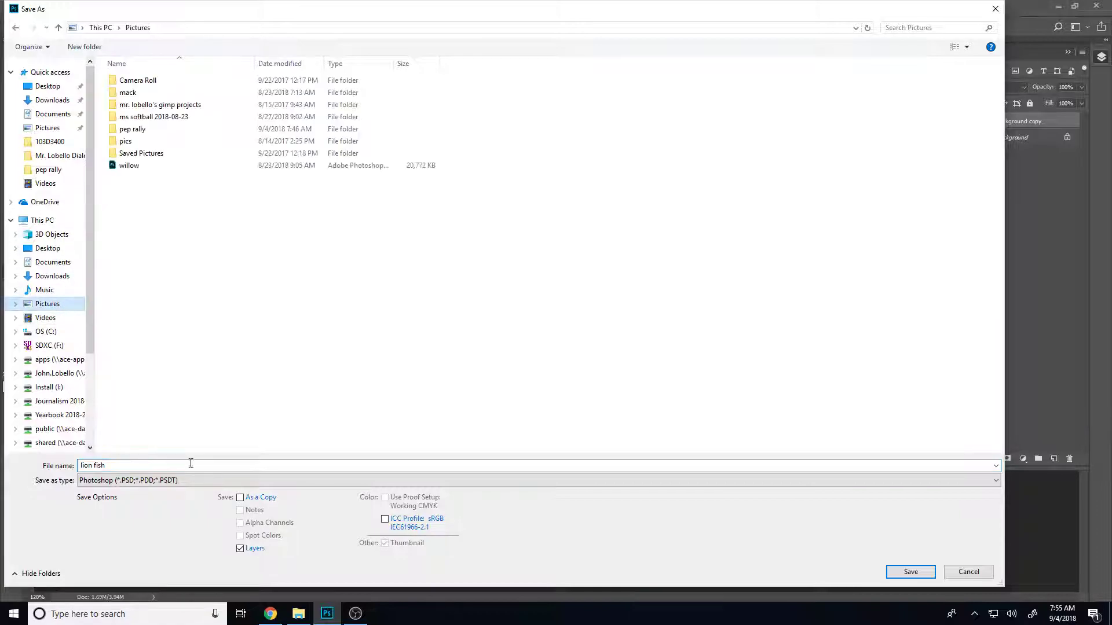
text(li)
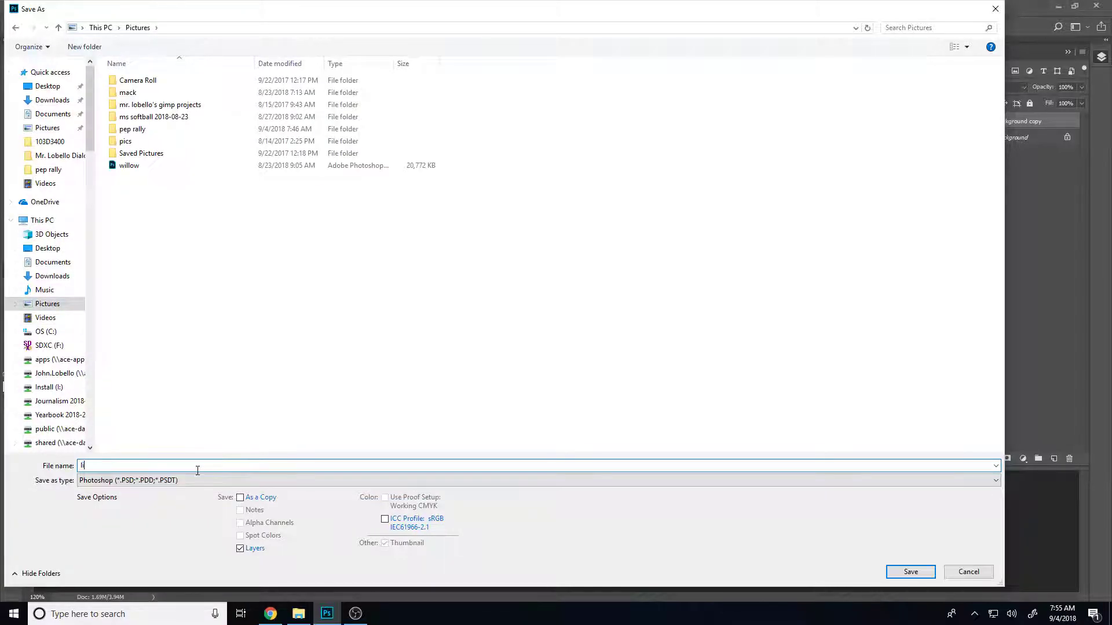
text(on fish cutout lobello)
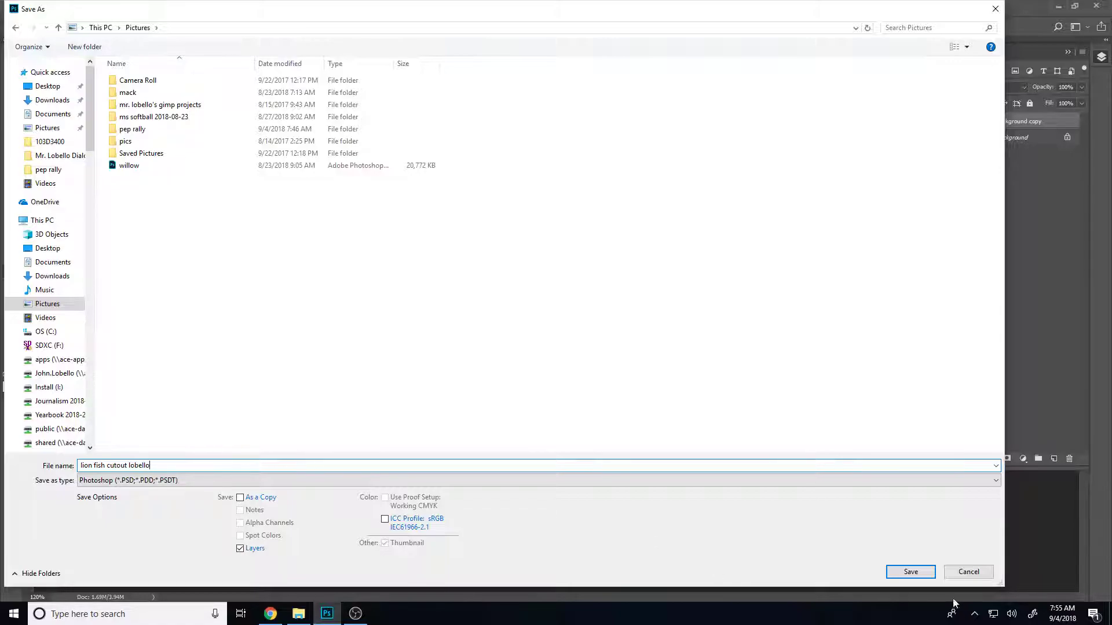
click(893, 576)
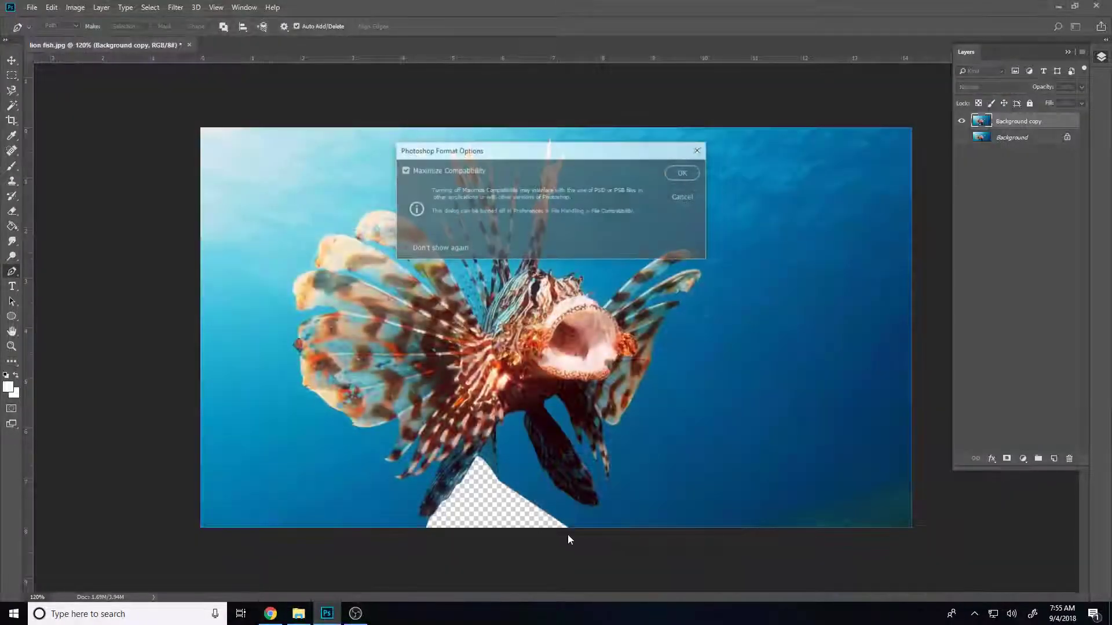
click(689, 174)
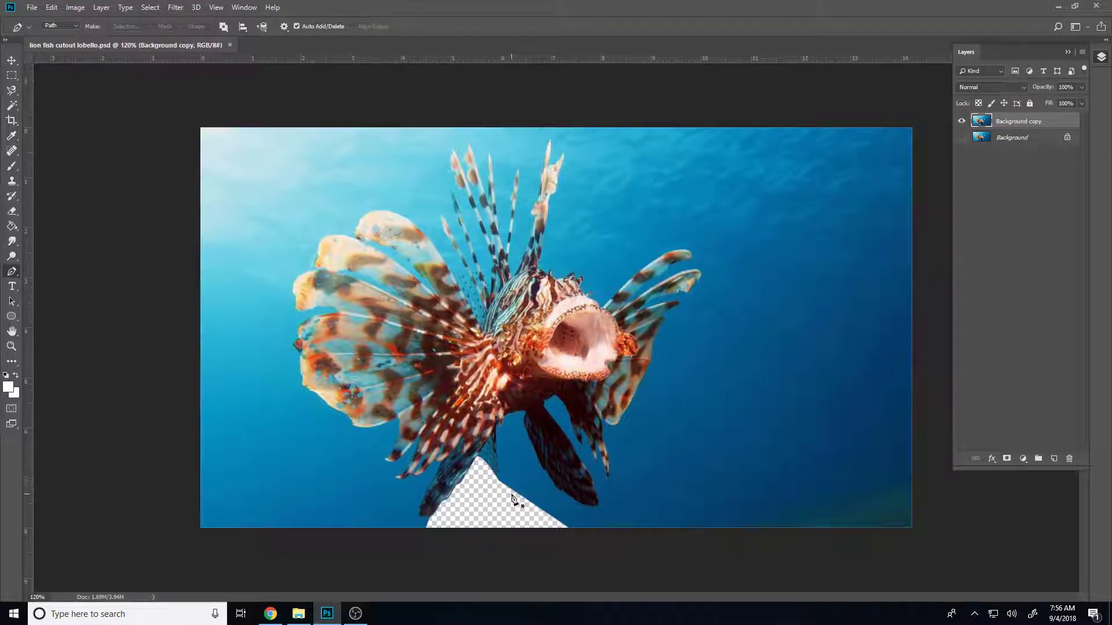
Start a Pen path along the fish's belly edge, from the base of the large dark fin to the striped spine tips beside the small fin.
scroll(518, 515, up, 3)
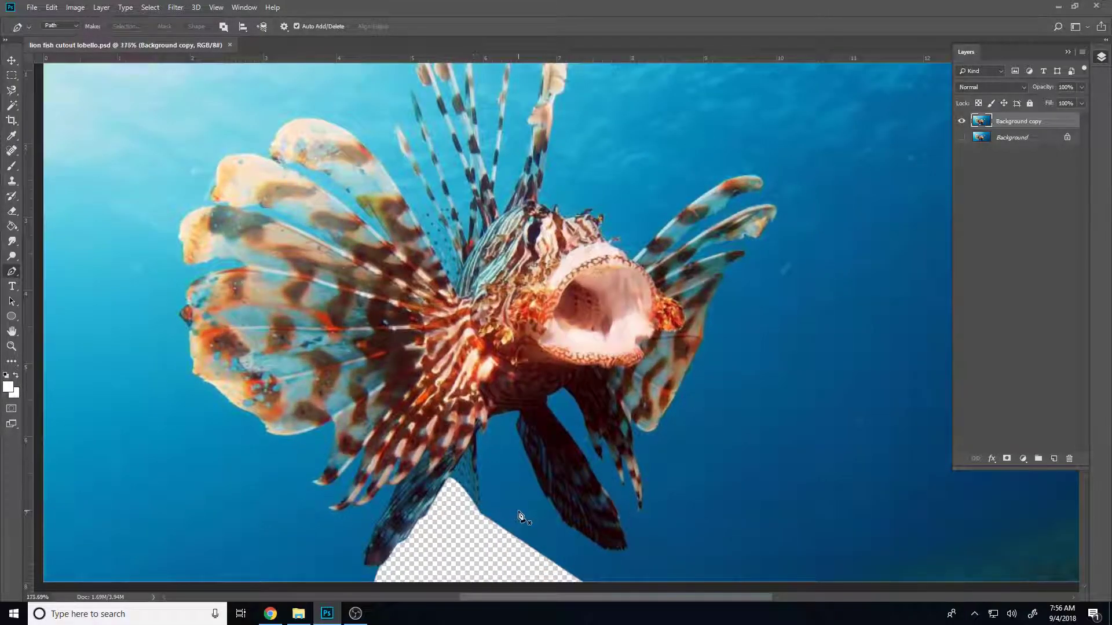
scroll(520, 515, up, 3)
click(466, 331)
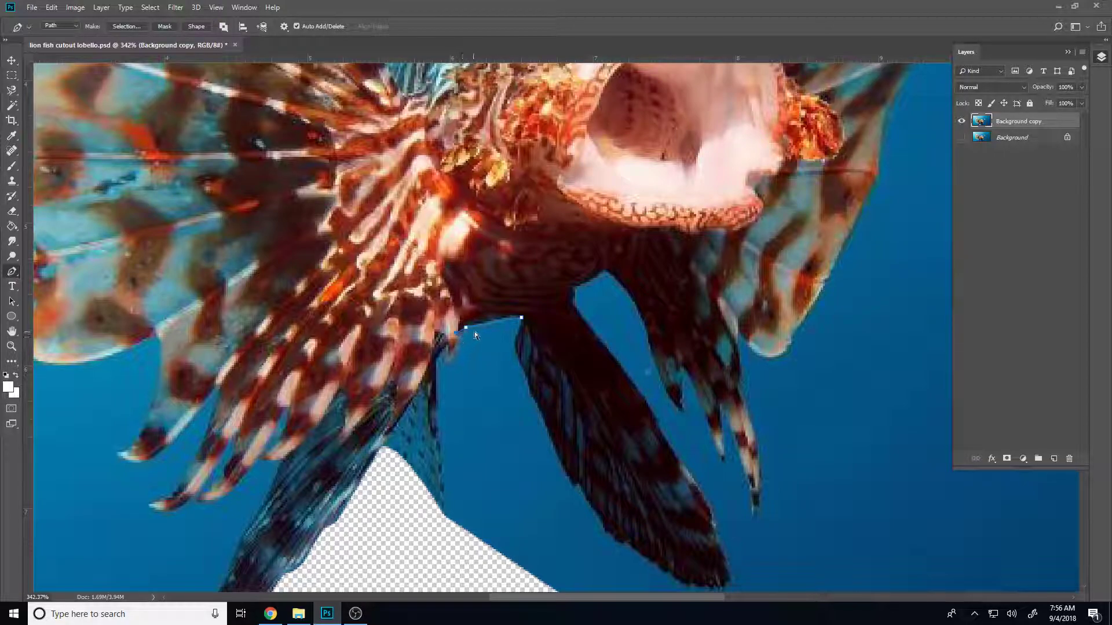
key(super)
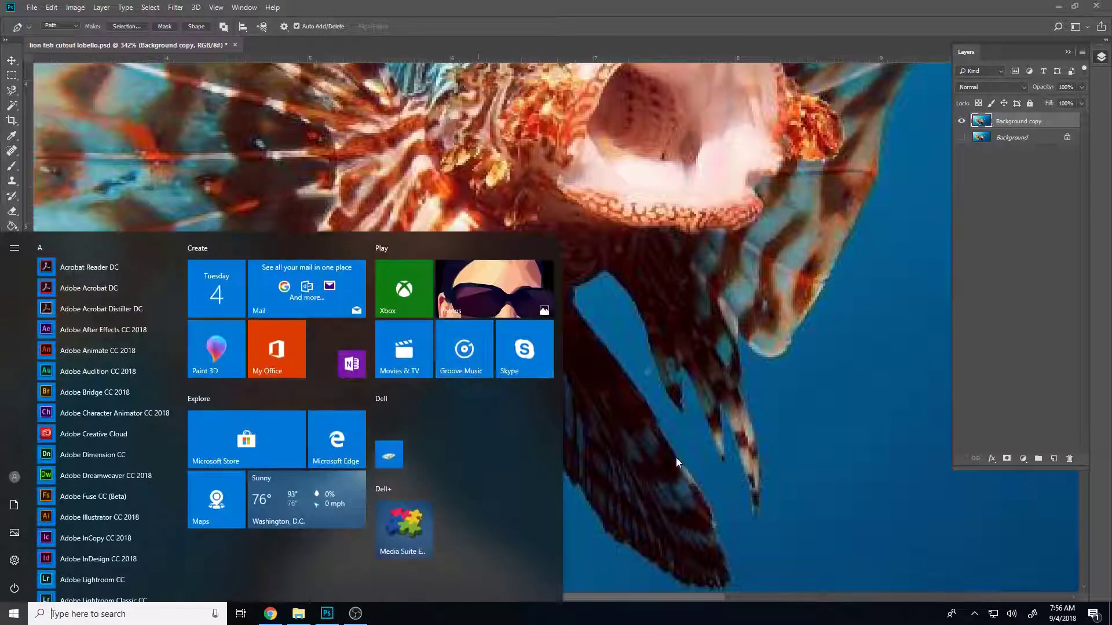
click(658, 447)
scroll(490, 415, up, 2)
scroll(490, 416, up, 2)
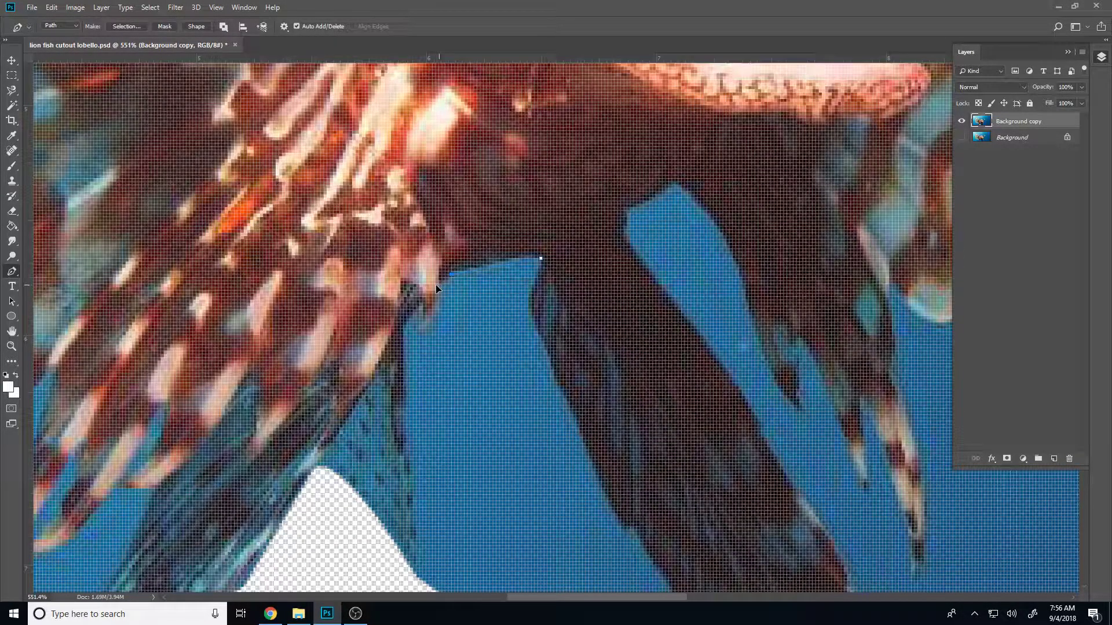
click(431, 286)
key(ctrl+z)
right_click(430, 286)
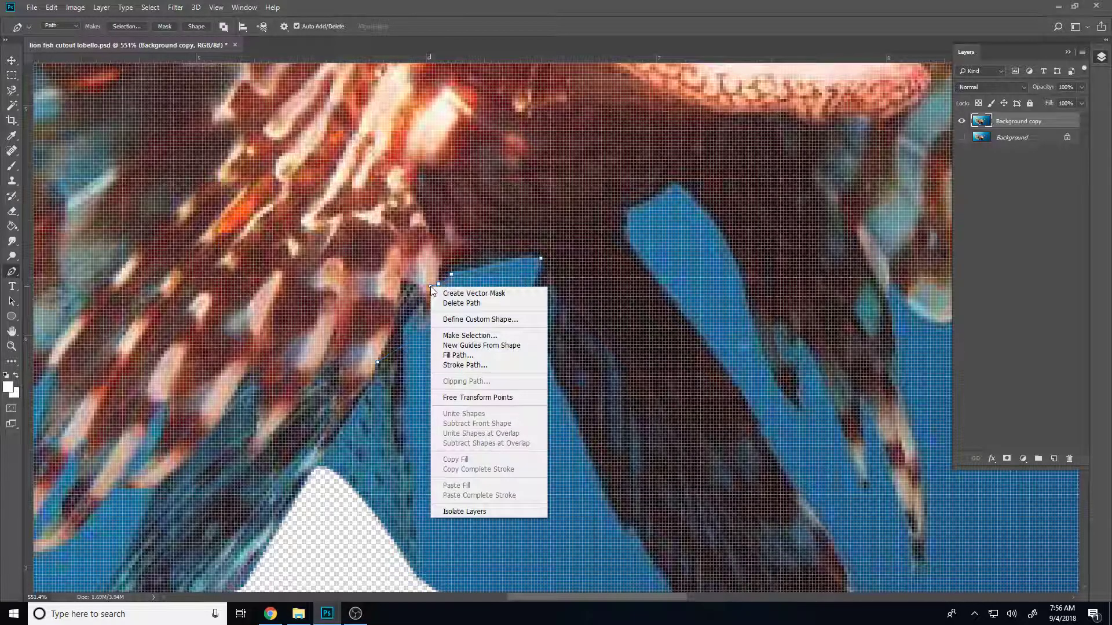
key(Escape)
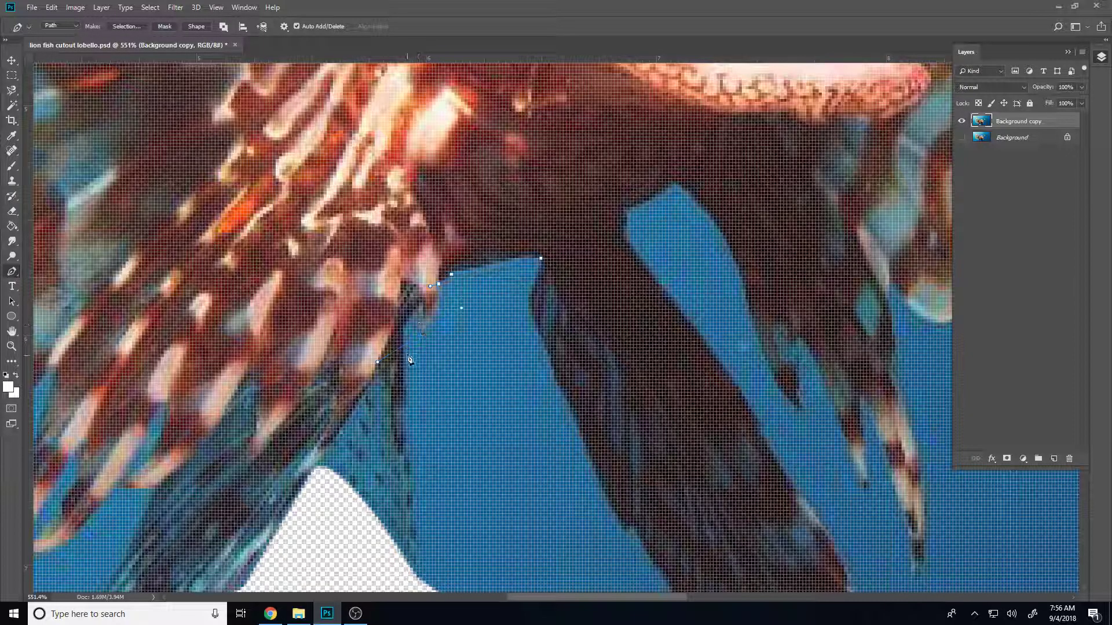
drag(406, 372, 418, 397)
key(ctrl+z)
drag(421, 309, 419, 335)
Extend the path below the image edge and up along the large dark fin's outline, closing it at the fin's base.
scroll(519, 510, down, 2)
scroll(520, 509, down, 10)
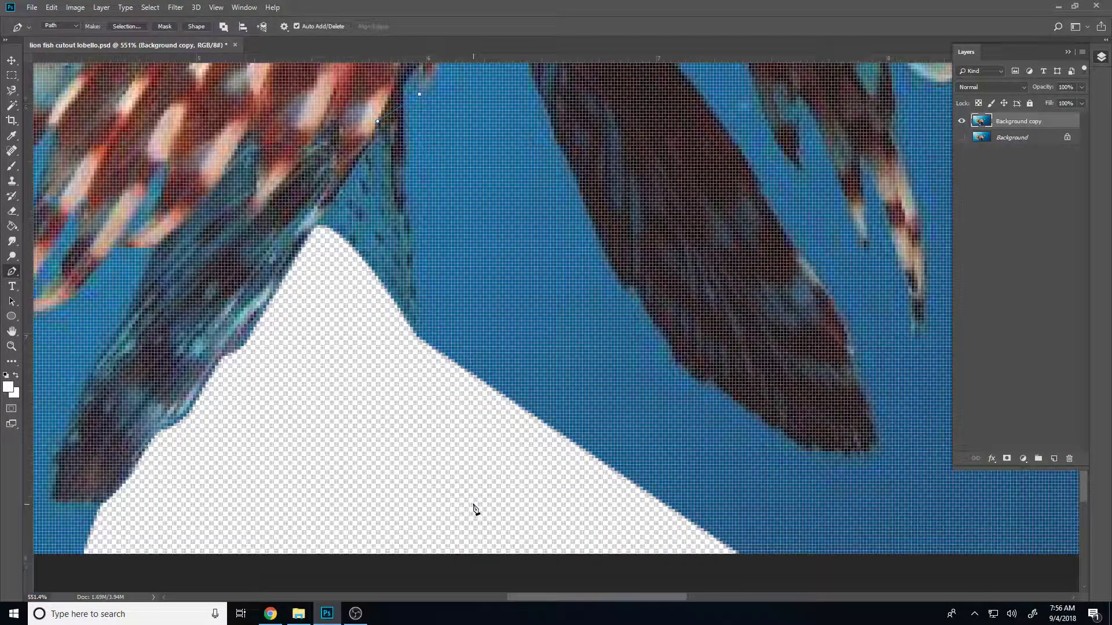
scroll(473, 510, down, 3)
drag(473, 505, 950, 550)
drag(876, 384, 808, 384)
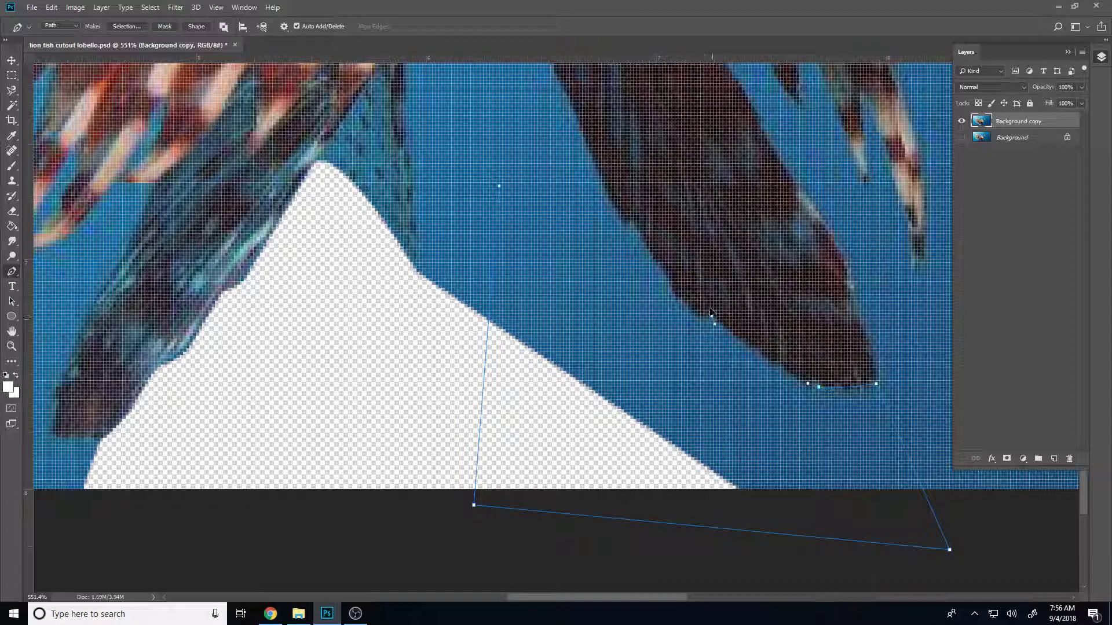
click(675, 297)
drag(669, 282, 630, 220)
scroll(635, 307, up, 5)
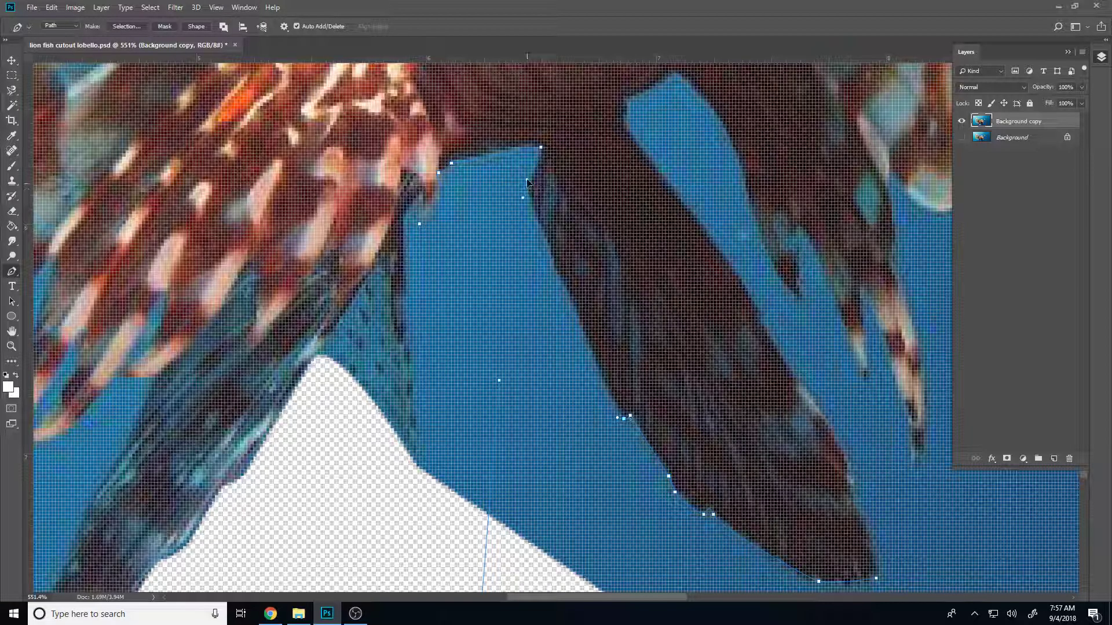
click(527, 181)
Convert the closed path into a new anti-aliased selection with a 0-pixel feather radius.
right_click(531, 277)
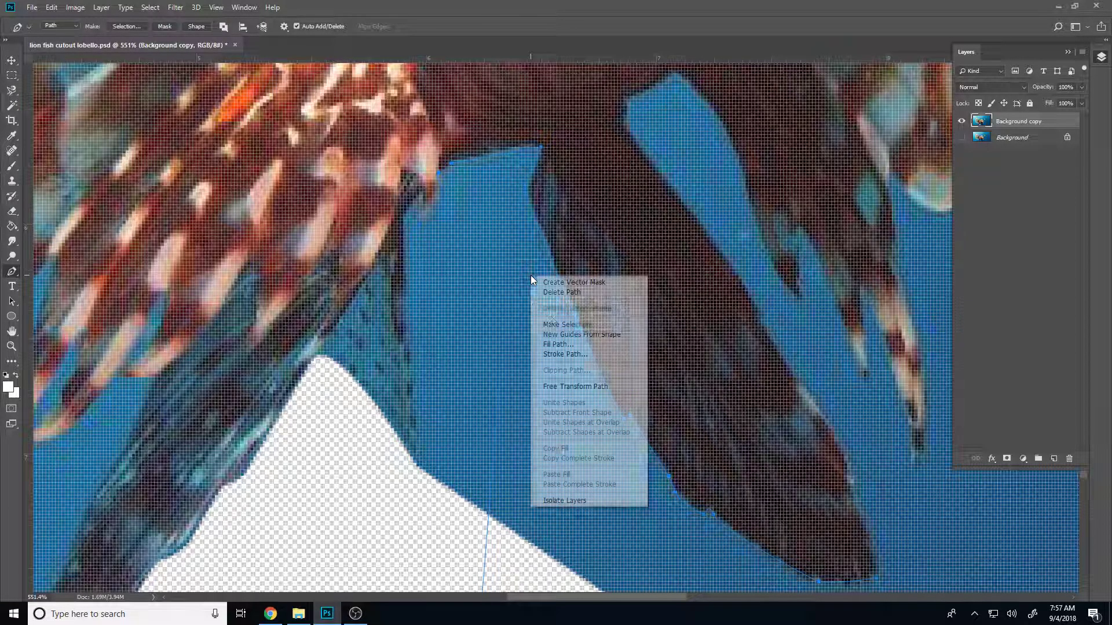
click(570, 324)
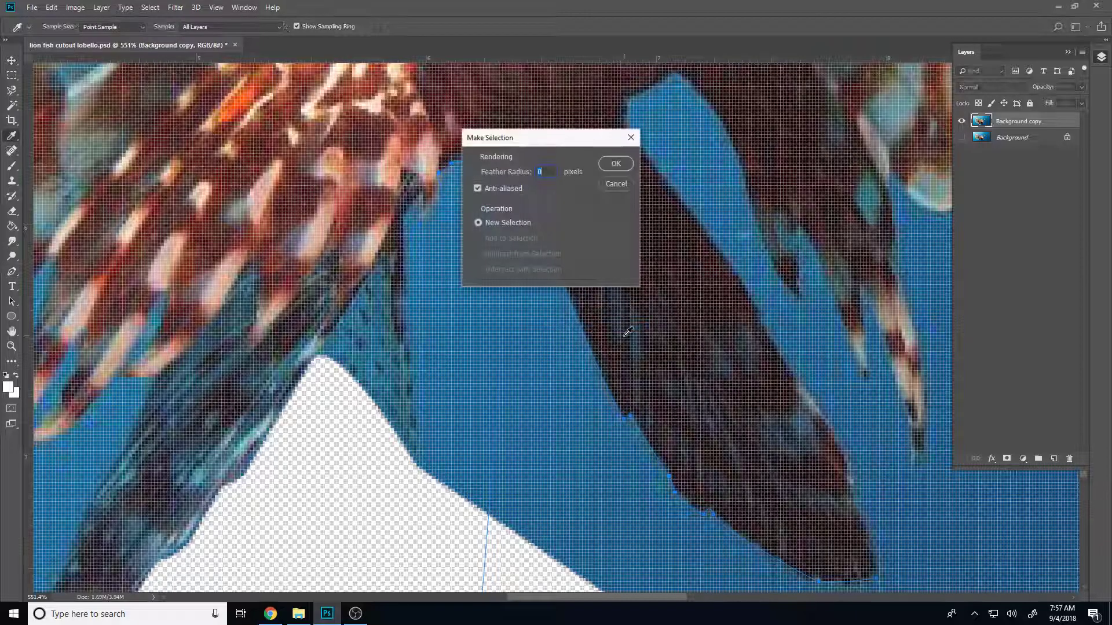
click(615, 163)
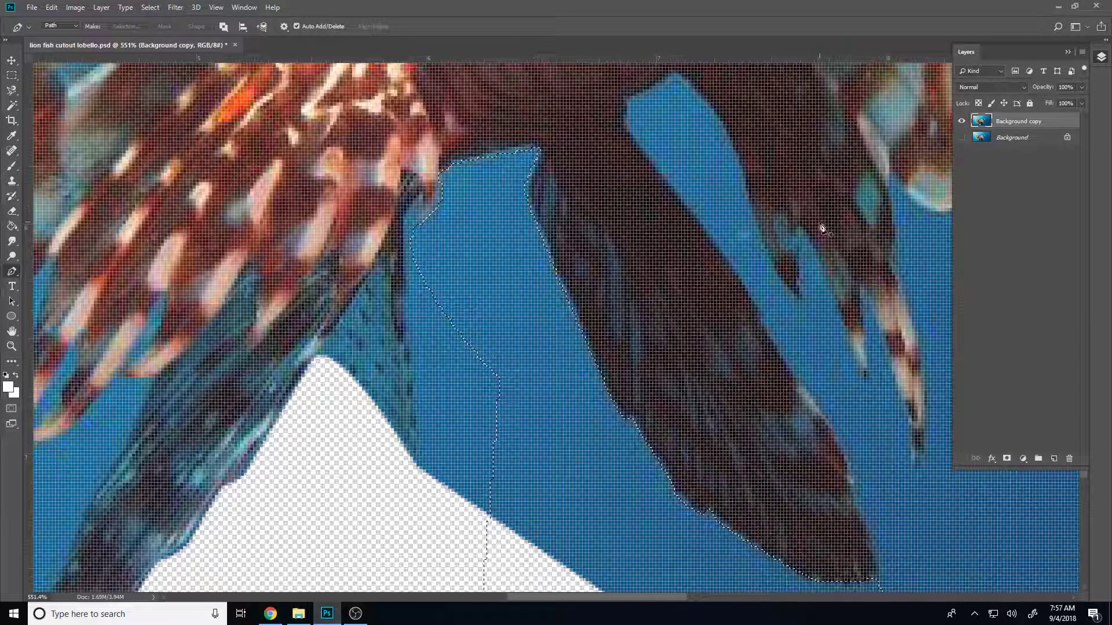
Trace a closed path around the missed water along the small fin's edge and add it to the current selection.
click(422, 230)
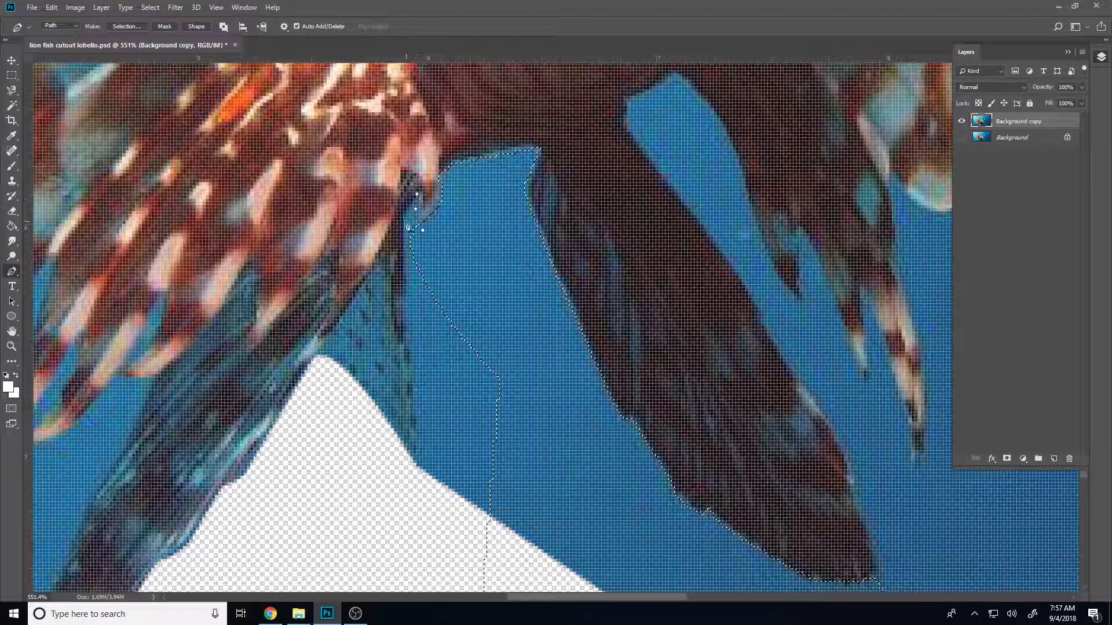
click(418, 473)
click(508, 542)
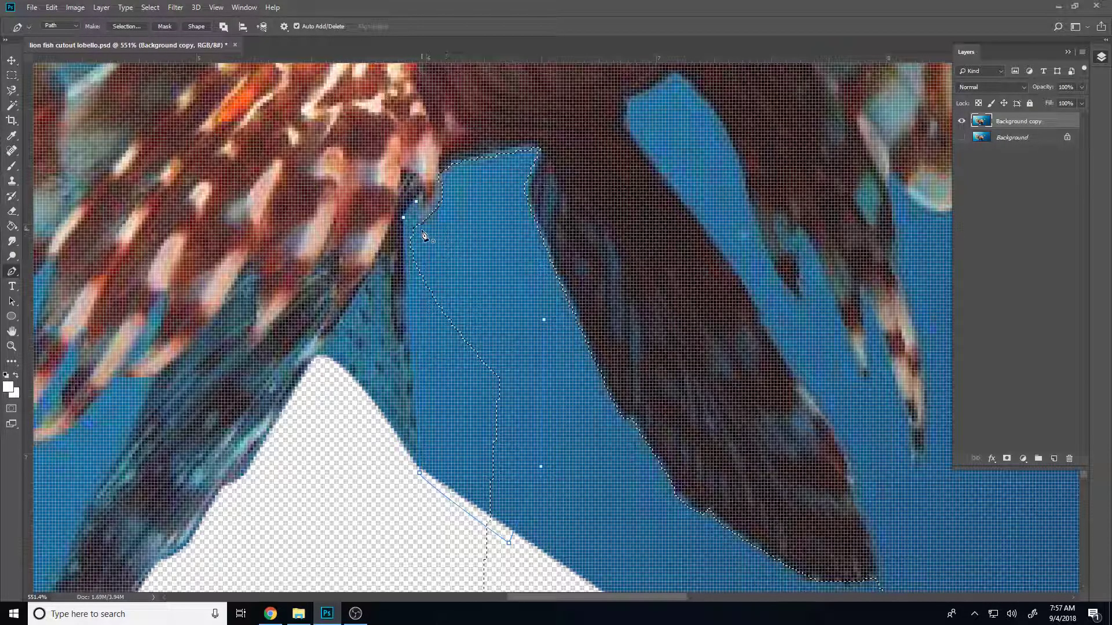
right_click(476, 318)
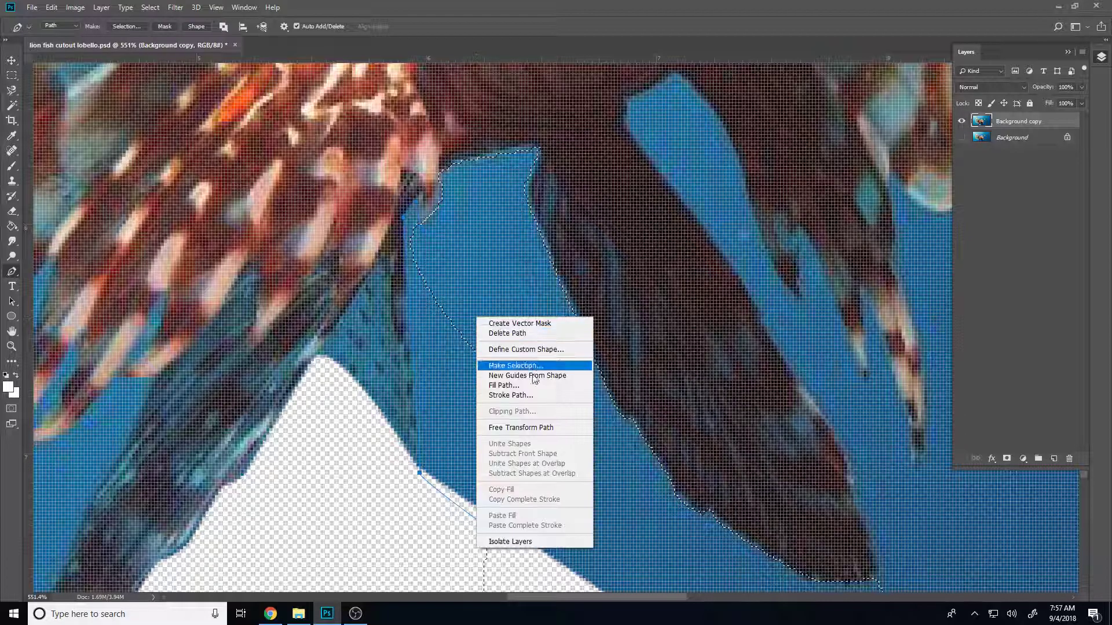
click(512, 366)
click(495, 239)
click(617, 164)
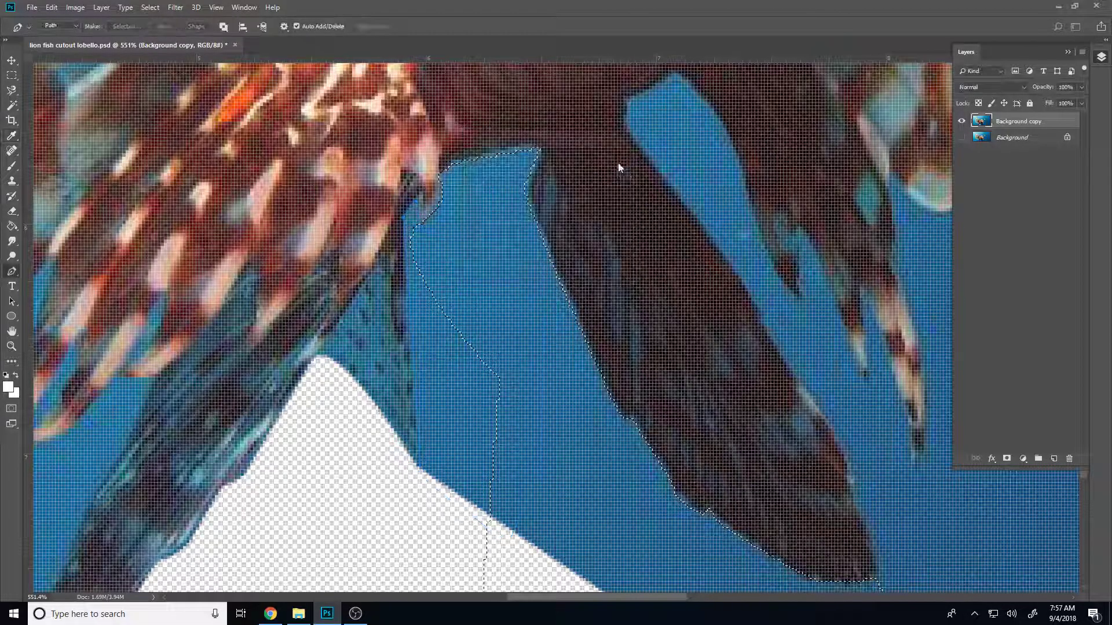
Delete the selected water between the small fin and the large dark fin from the duplicate layer, and deselect.
scroll(526, 408, down, 3)
scroll(528, 411, down, 8)
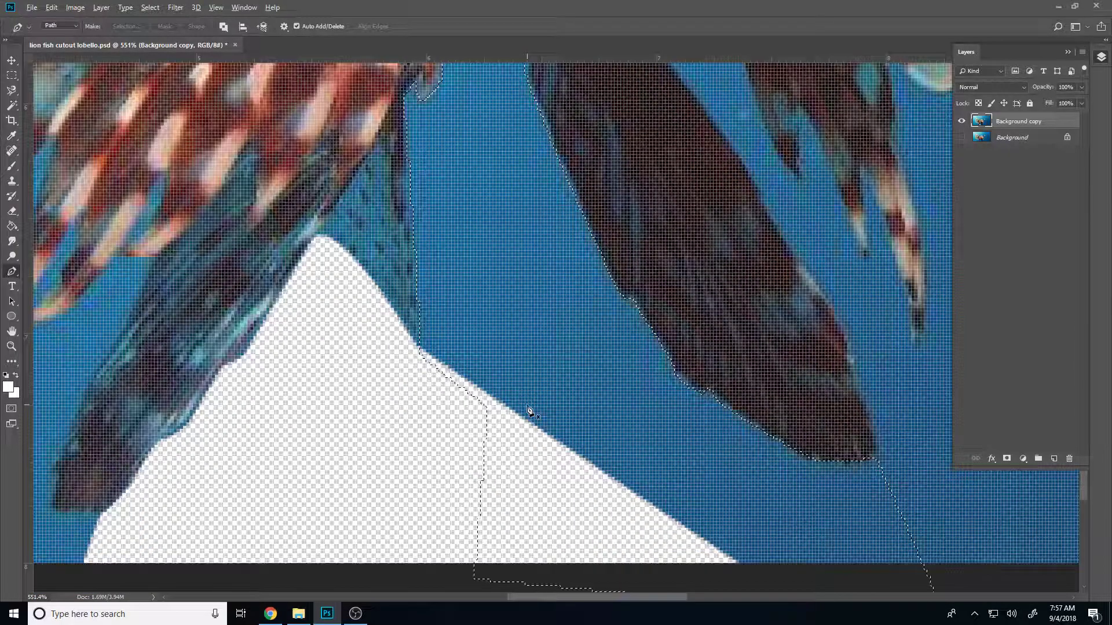
scroll(538, 421, down, 1)
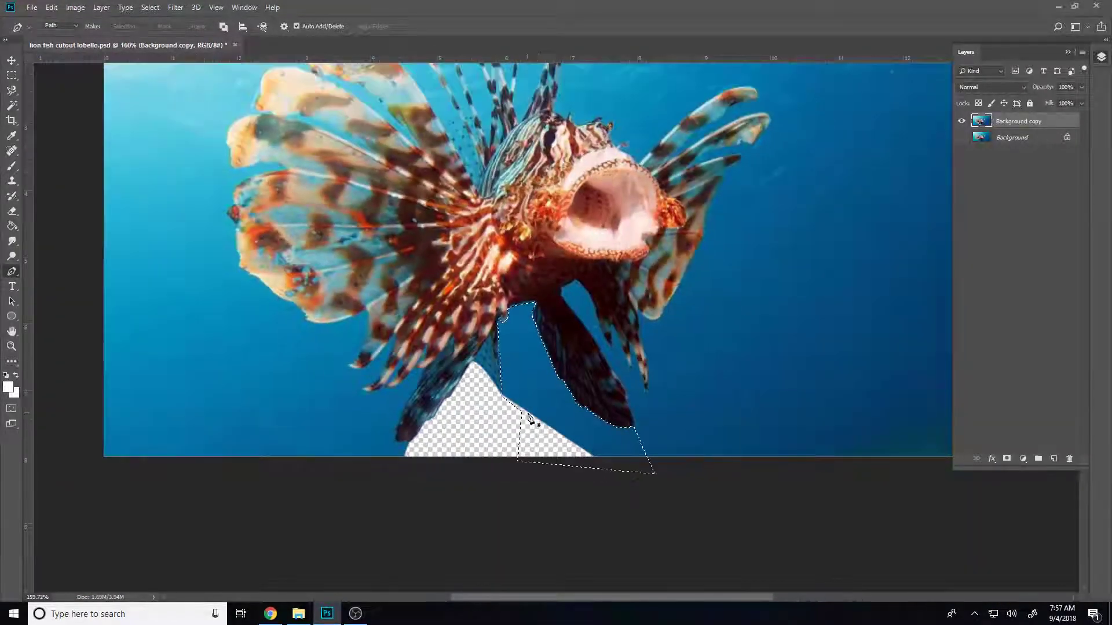
key(Delete)
key(ctrl+d)
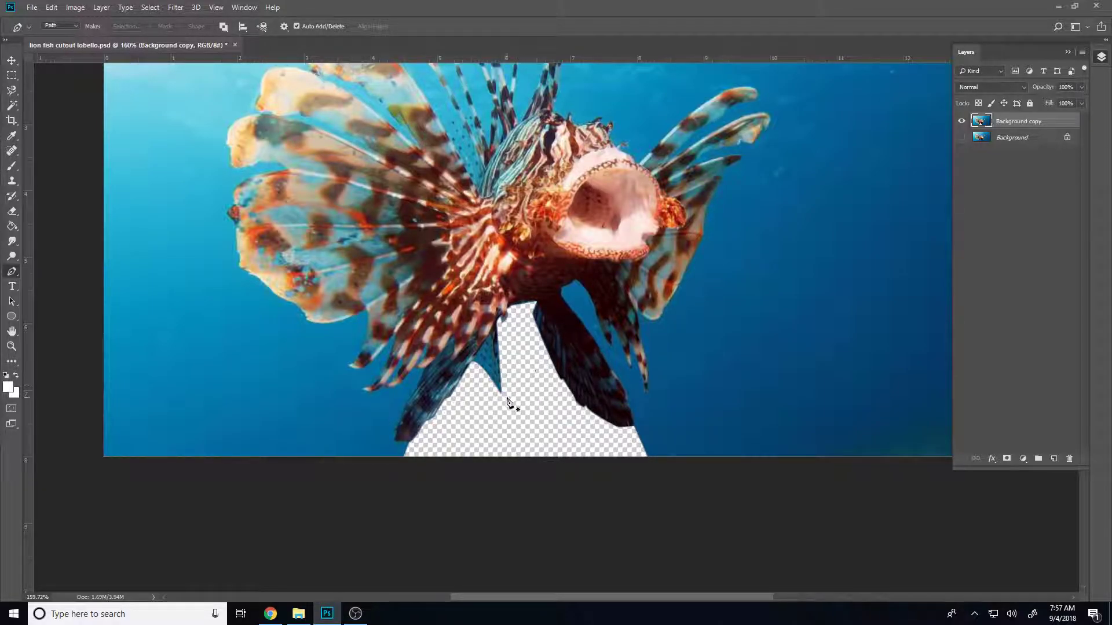
Trace the water wedge between the lower-left fin and the small fin, convert it to a selection, and delete it from the duplicate layer.
scroll(508, 401, up, 5)
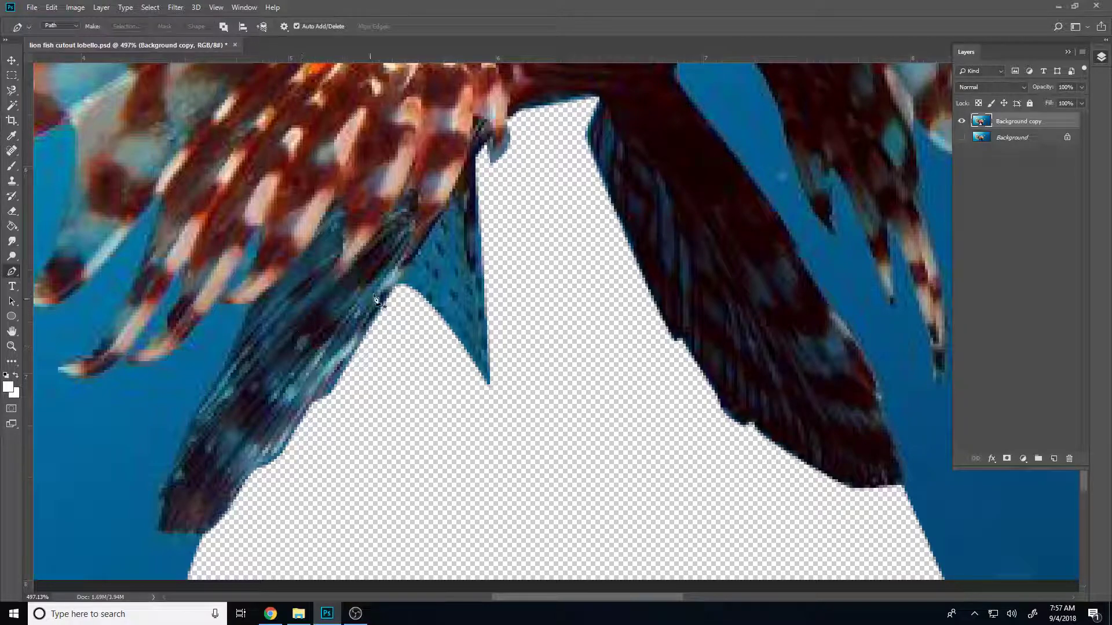
click(394, 289)
right_click(421, 283)
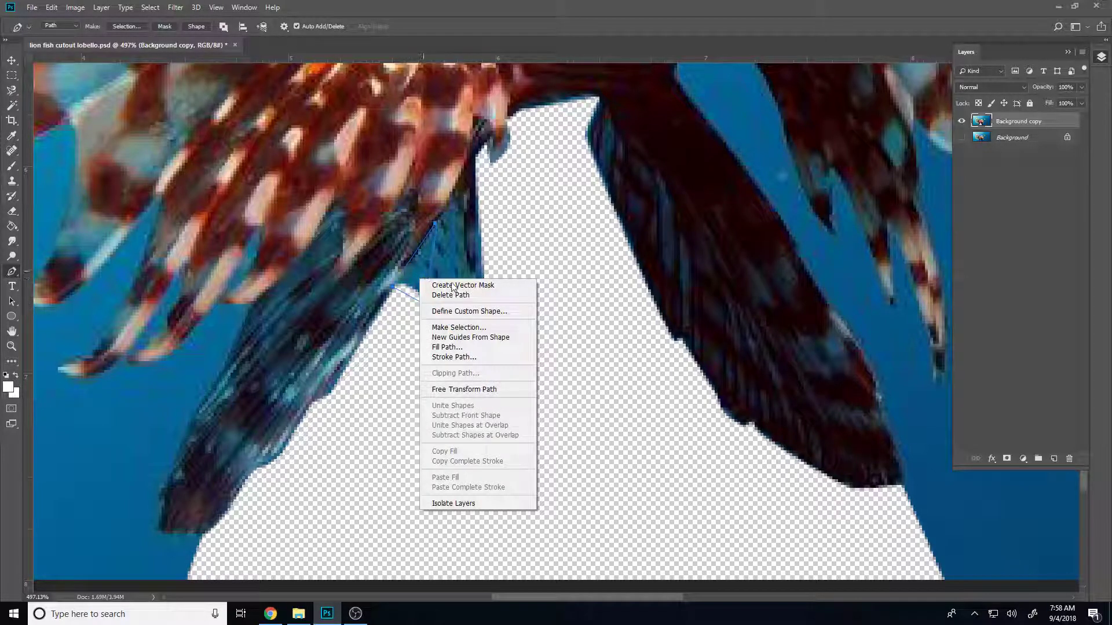
click(457, 315)
click(616, 164)
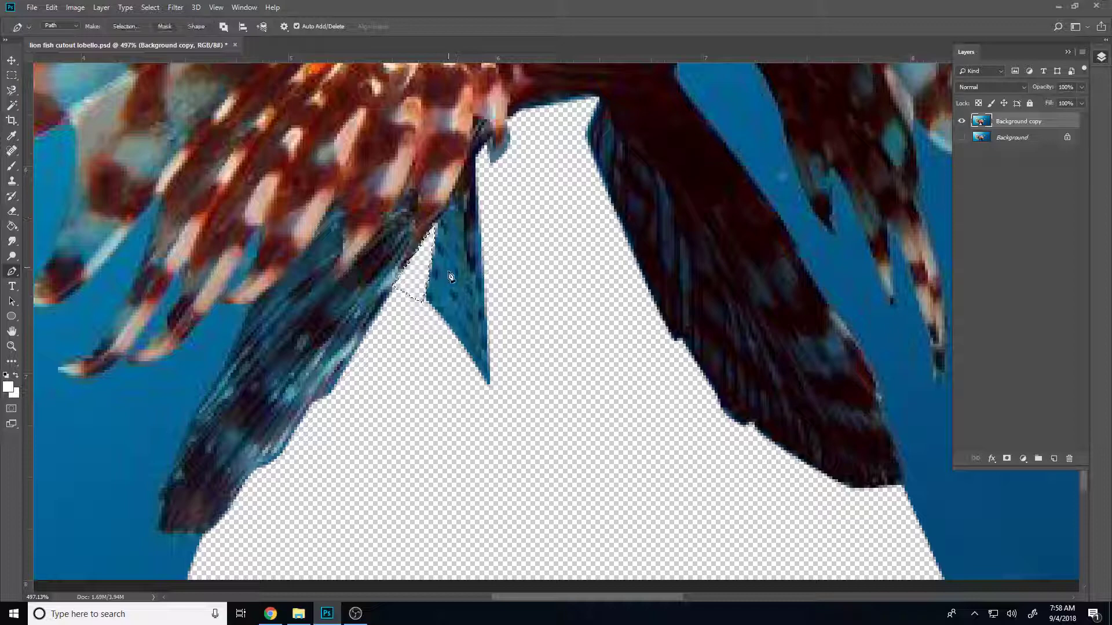
Trace a closed path around a narrow sliver inside the small fin and convert it into a new anti-aliased selection with 0-pixel feather.
click(438, 321)
click(452, 208)
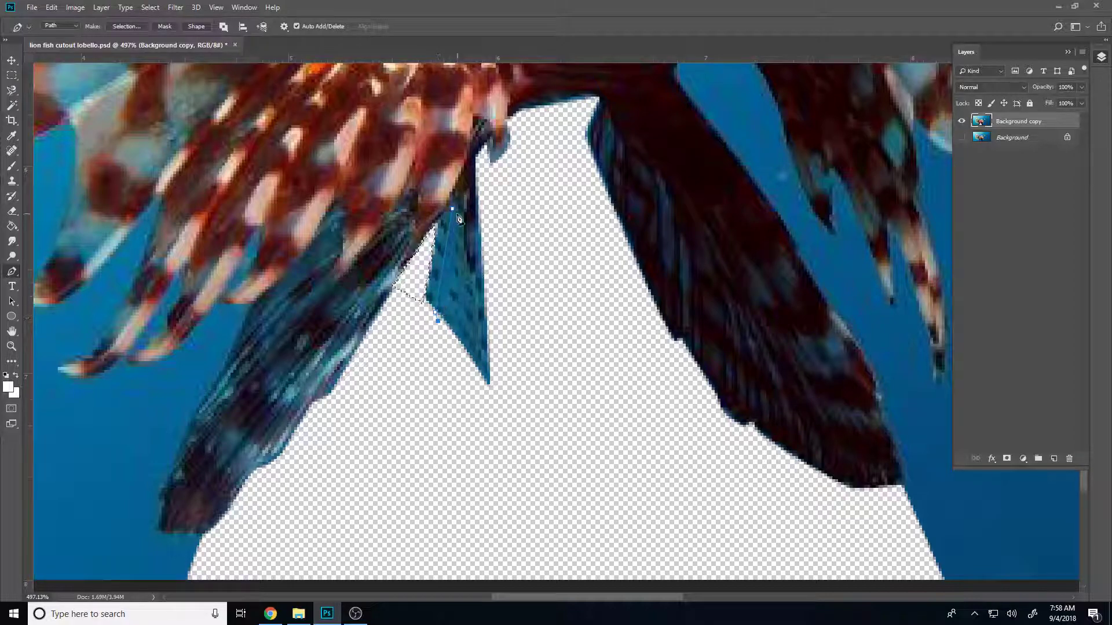
drag(456, 215, 454, 187)
right_click(539, 229)
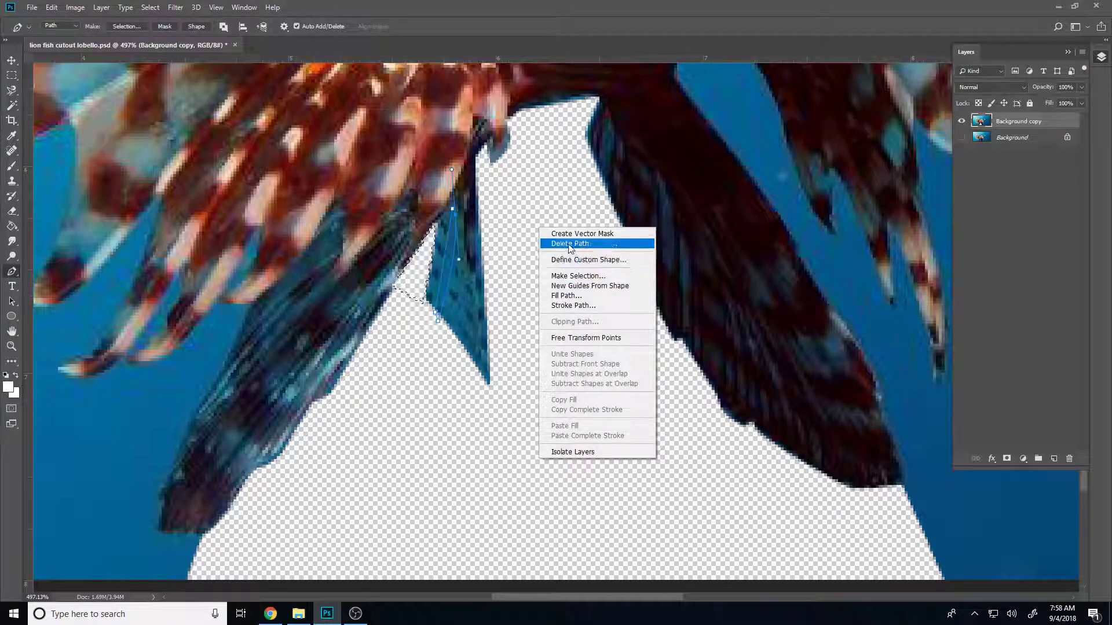
click(566, 276)
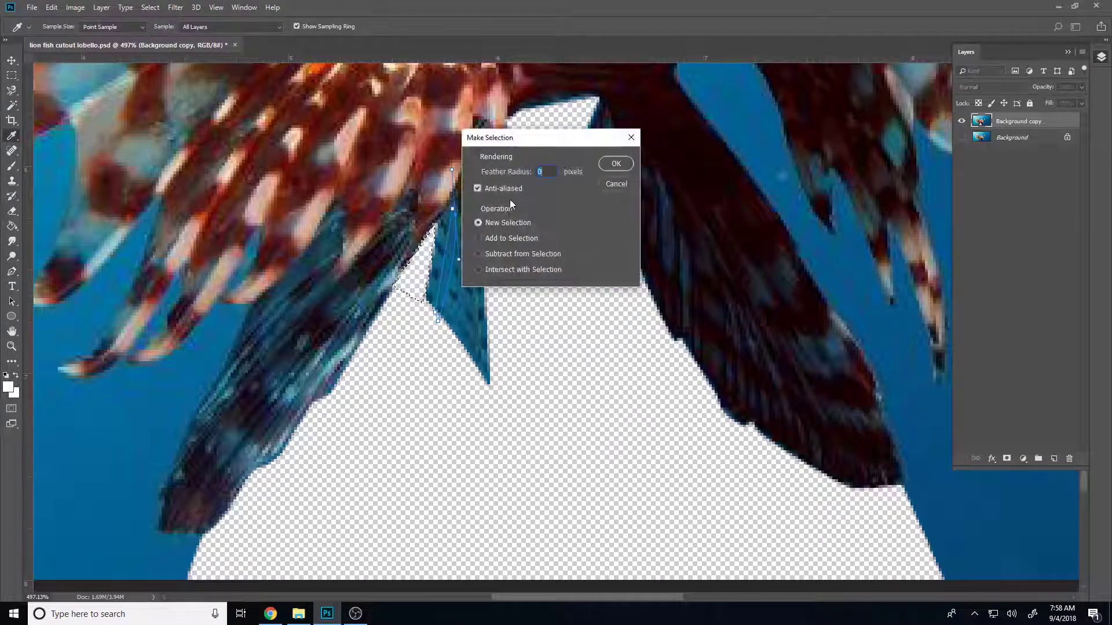
click(605, 167)
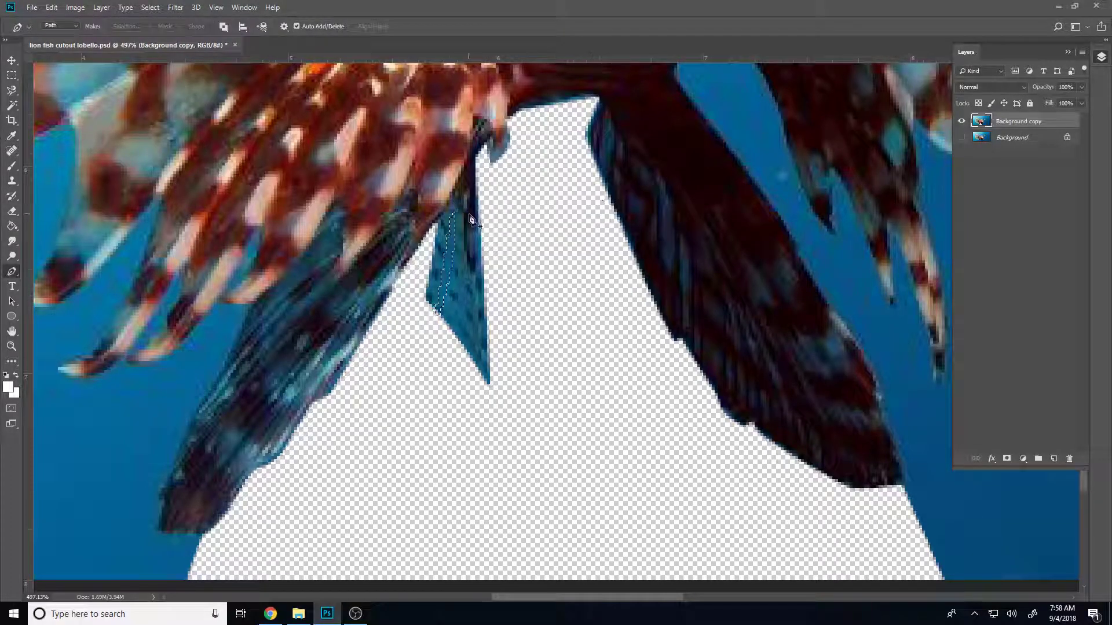
Delete the selected sliver inside the small fin from the duplicate layer, and deselect.
scroll(468, 267, up, 4)
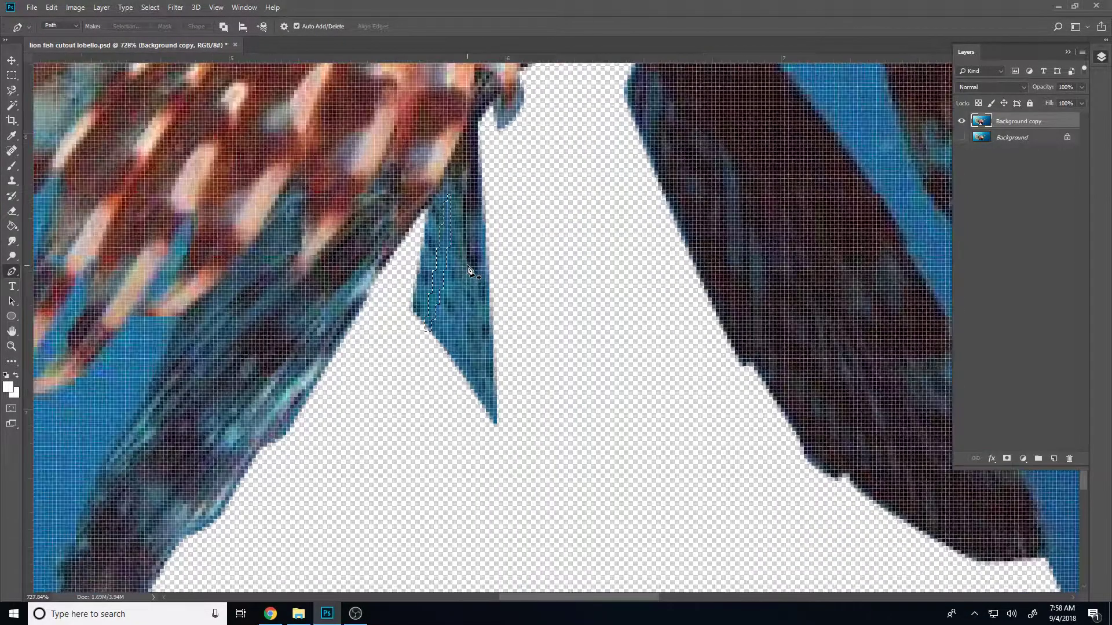
scroll(530, 273, down, 3)
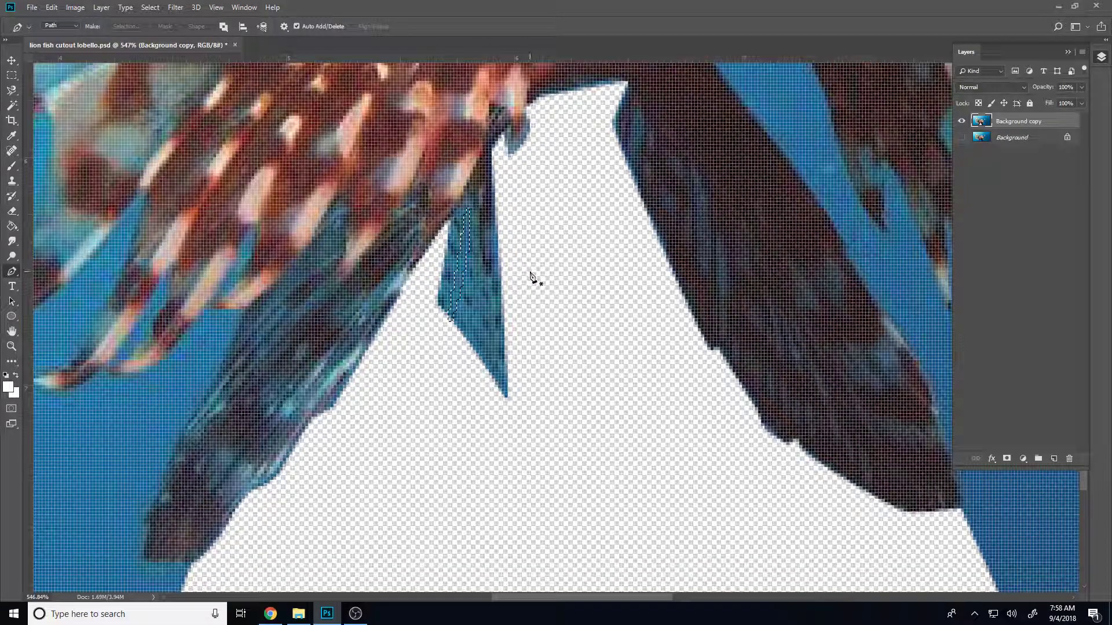
scroll(494, 318, down, 1)
scroll(494, 318, down, 3)
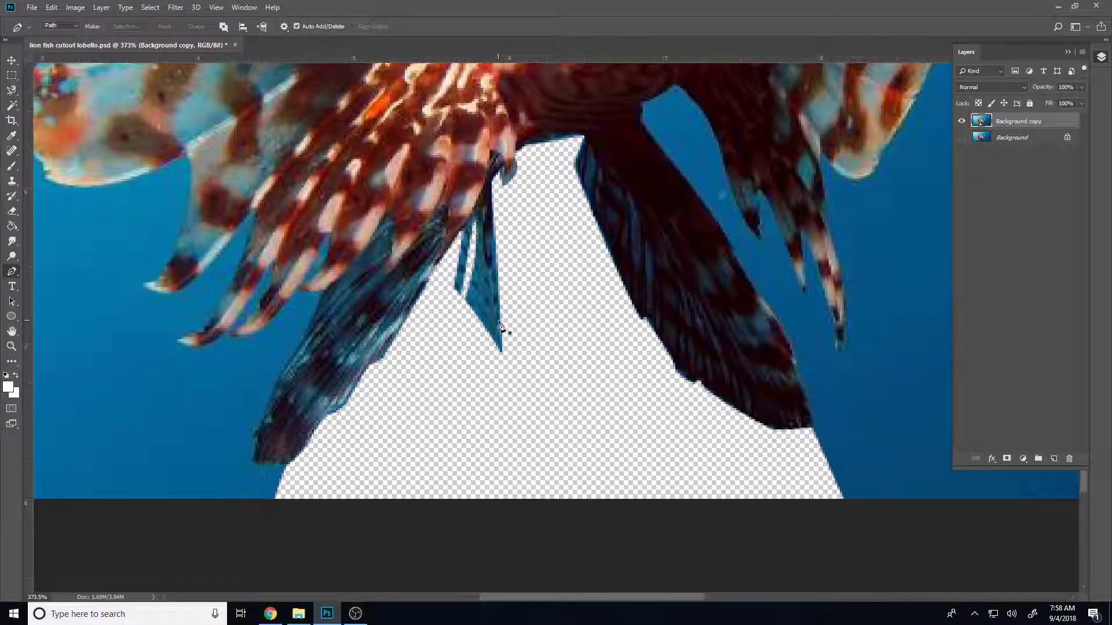
Trace a closed path around the water between the large dark fin and the striped fin beside it, extending below the canvas edge.
scroll(512, 329, down, 3)
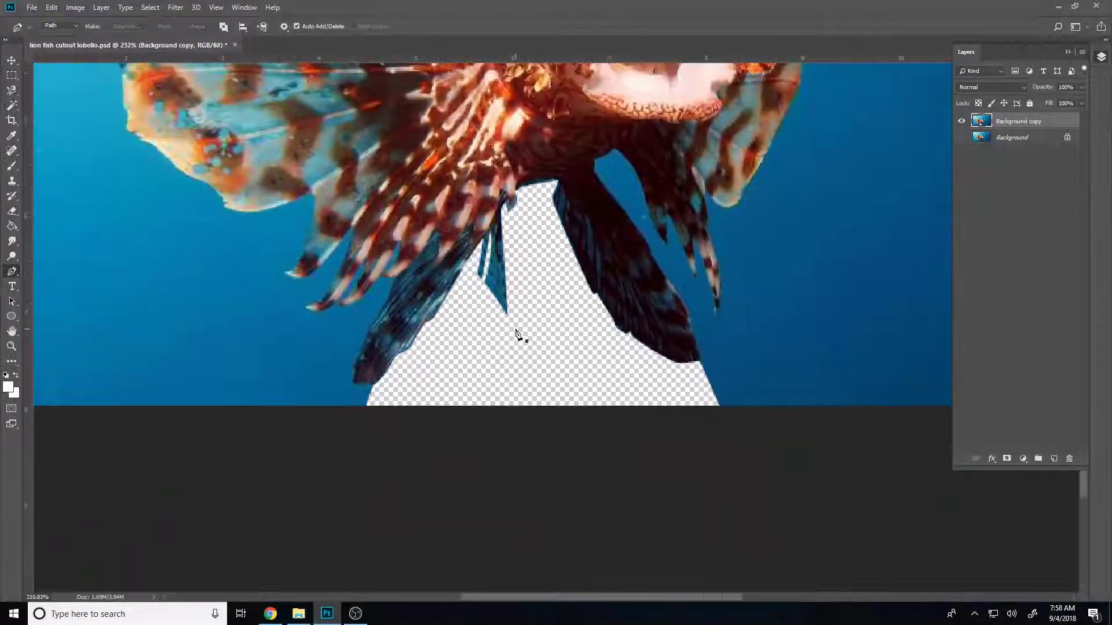
scroll(516, 335, down, 2)
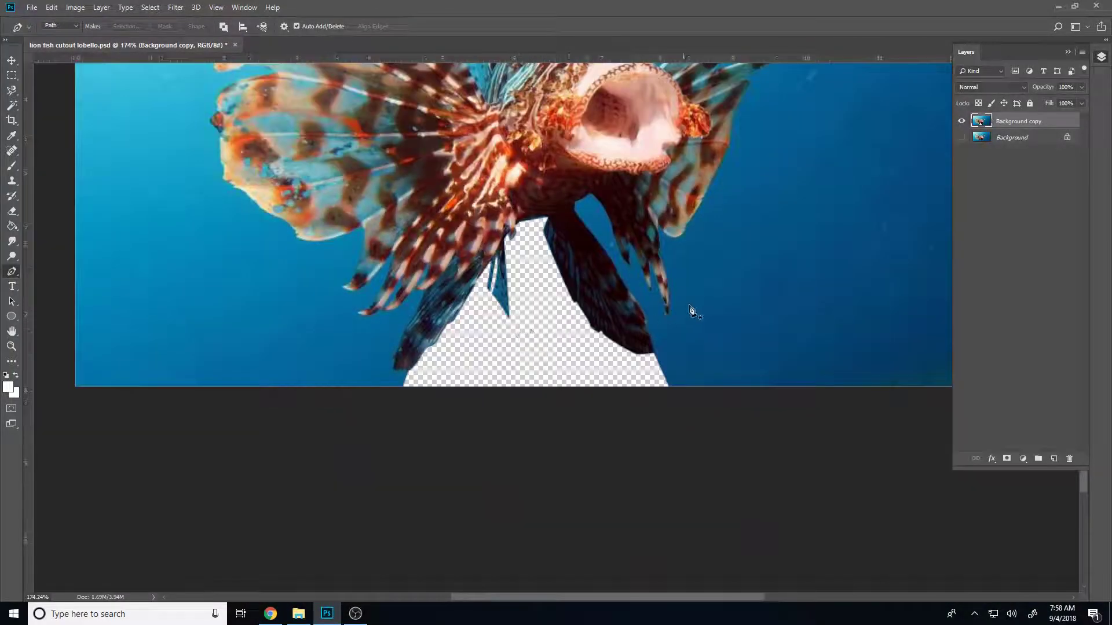
click(594, 197)
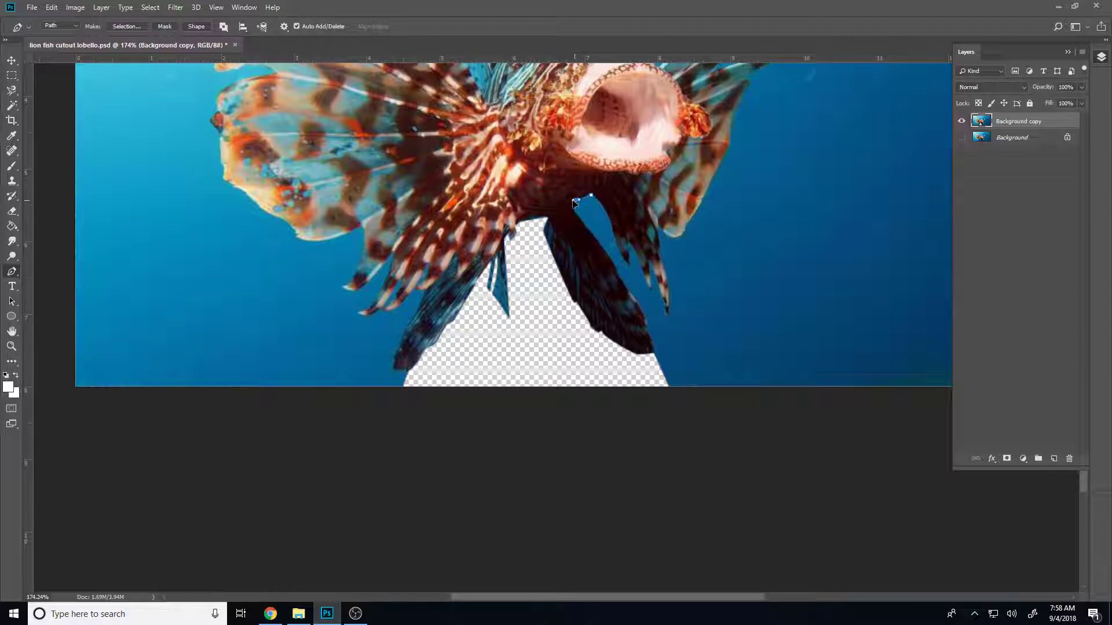
click(616, 282)
drag(657, 372, 652, 407)
click(684, 440)
click(795, 456)
click(839, 438)
click(821, 372)
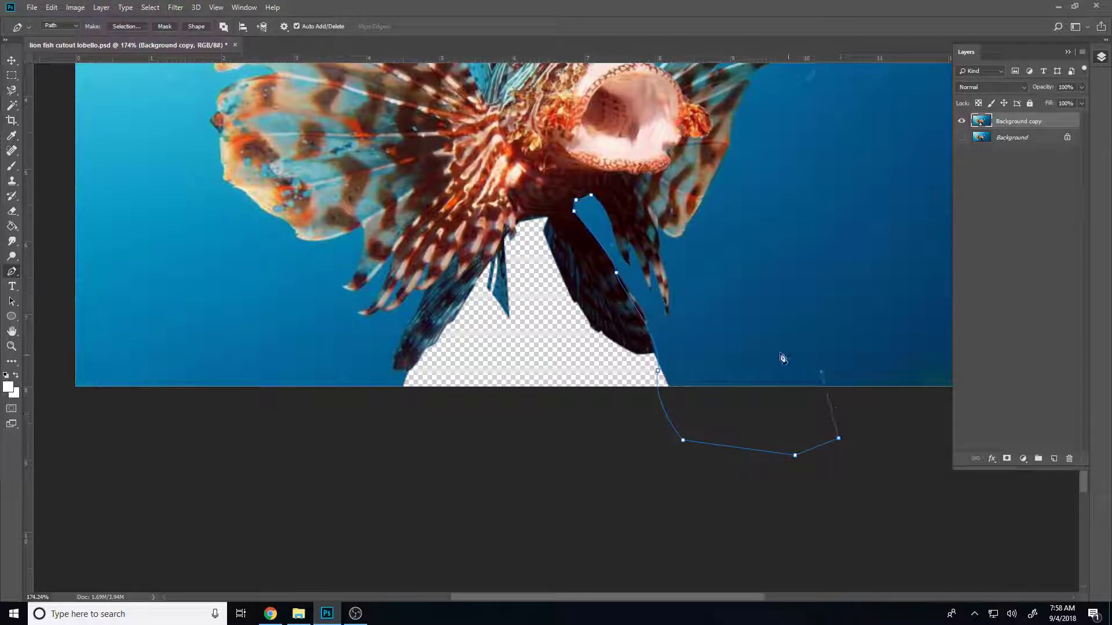
click(675, 317)
Convert the closed path beside the large dark fin into a selection.
right_click(722, 421)
right_click(696, 364)
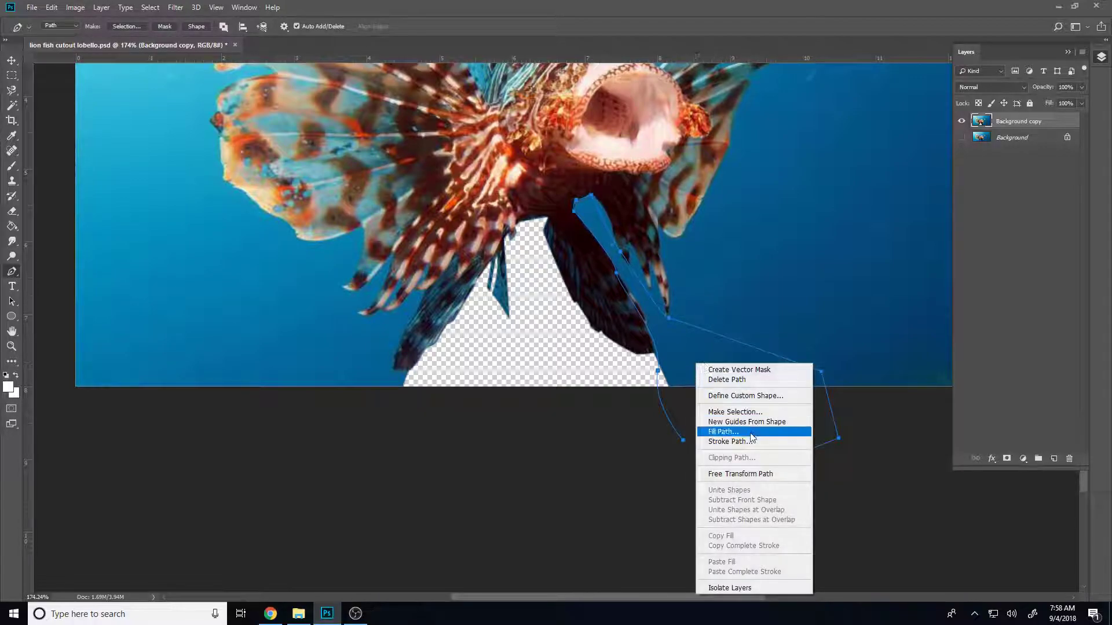
click(760, 413)
click(615, 165)
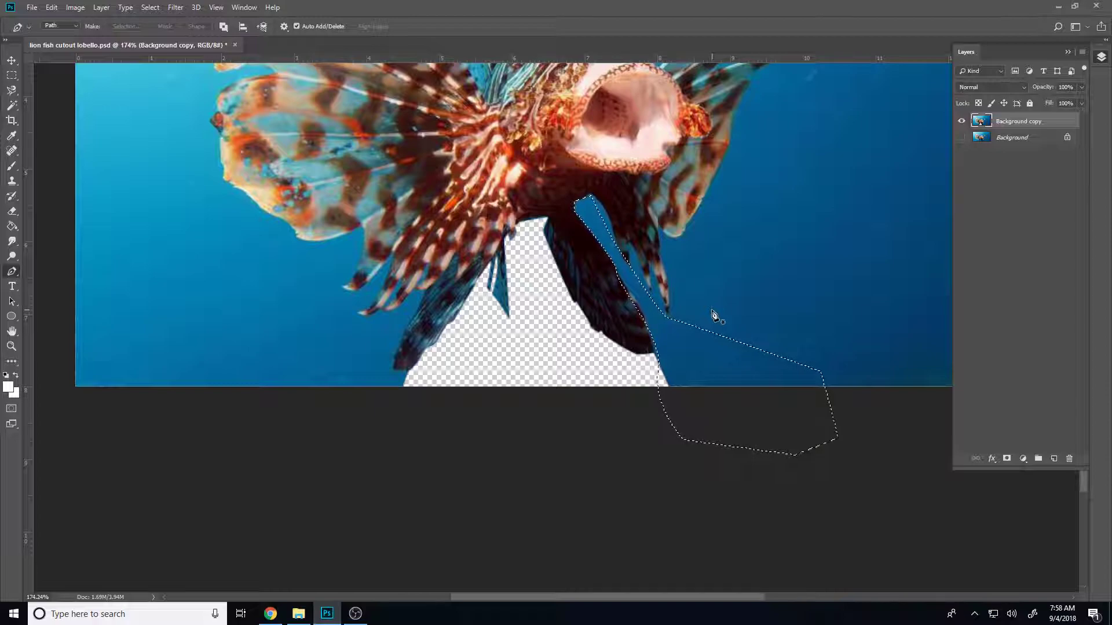
key(Delete)
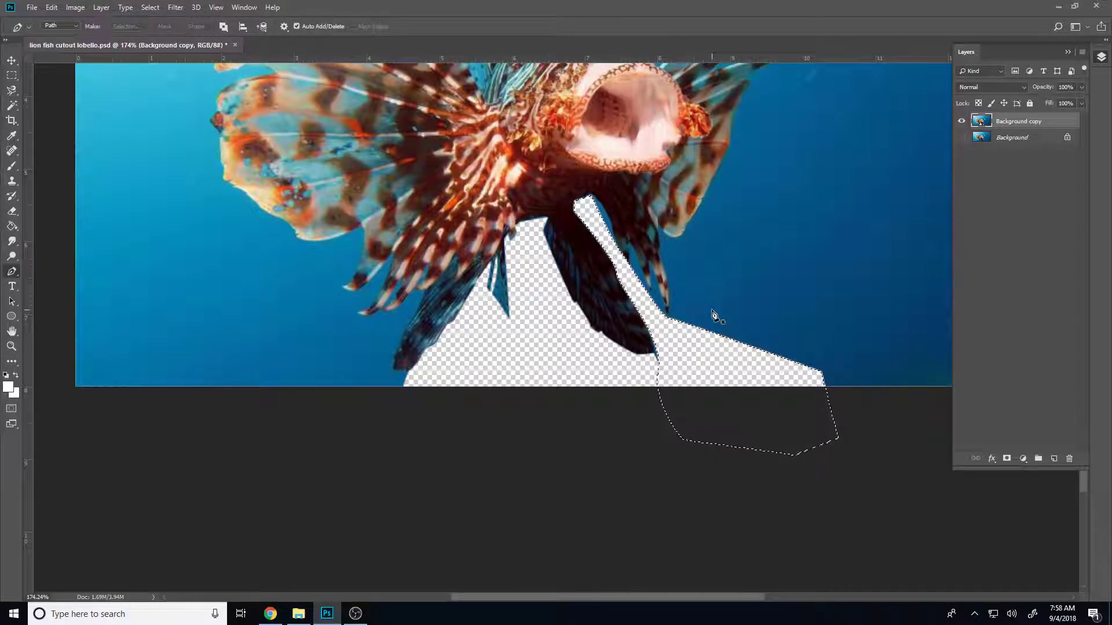
key(ctrl+d)
key(ctrl+alt+z)
key(ctrl+alt+z)
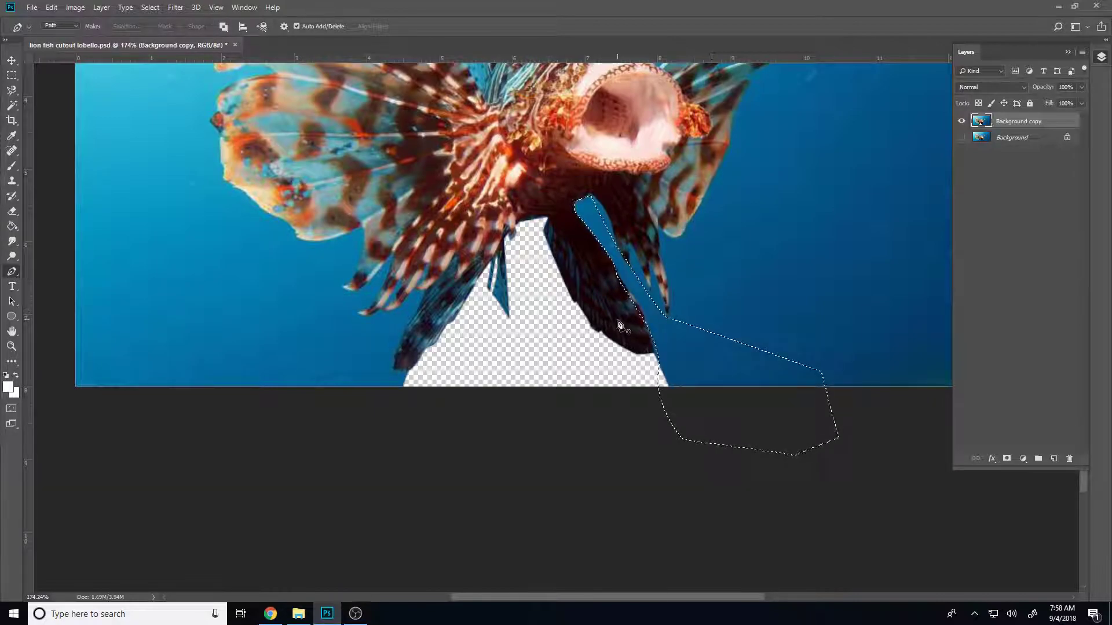
Enter Quick Mask mode and paint white with a 40-pixel brush to extend the selection over the area below the dark fin's tip.
key(q)
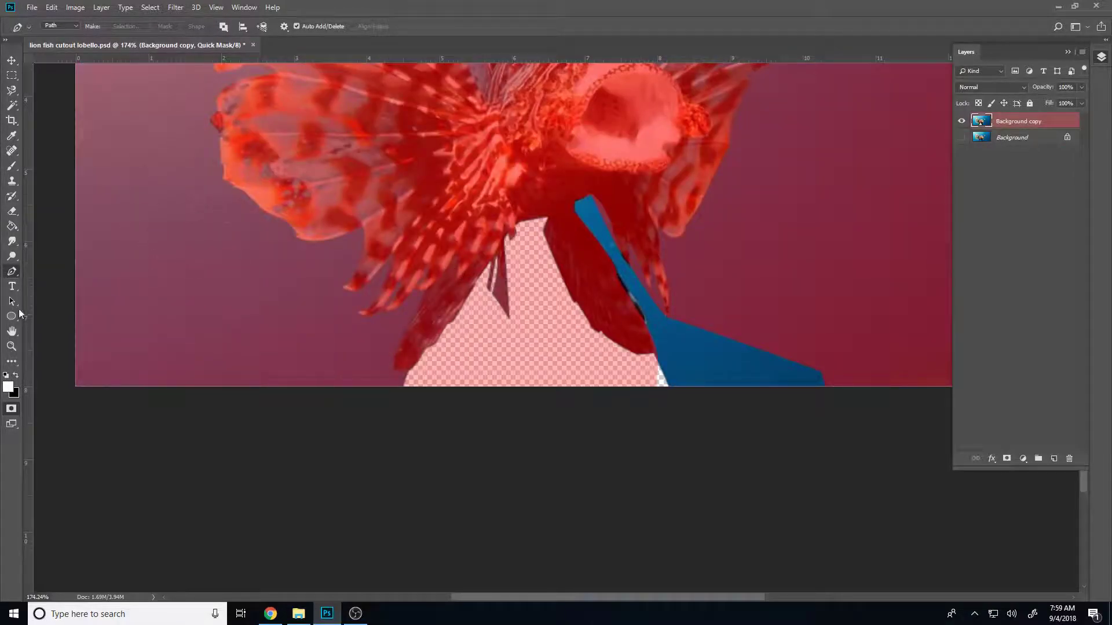
click(12, 168)
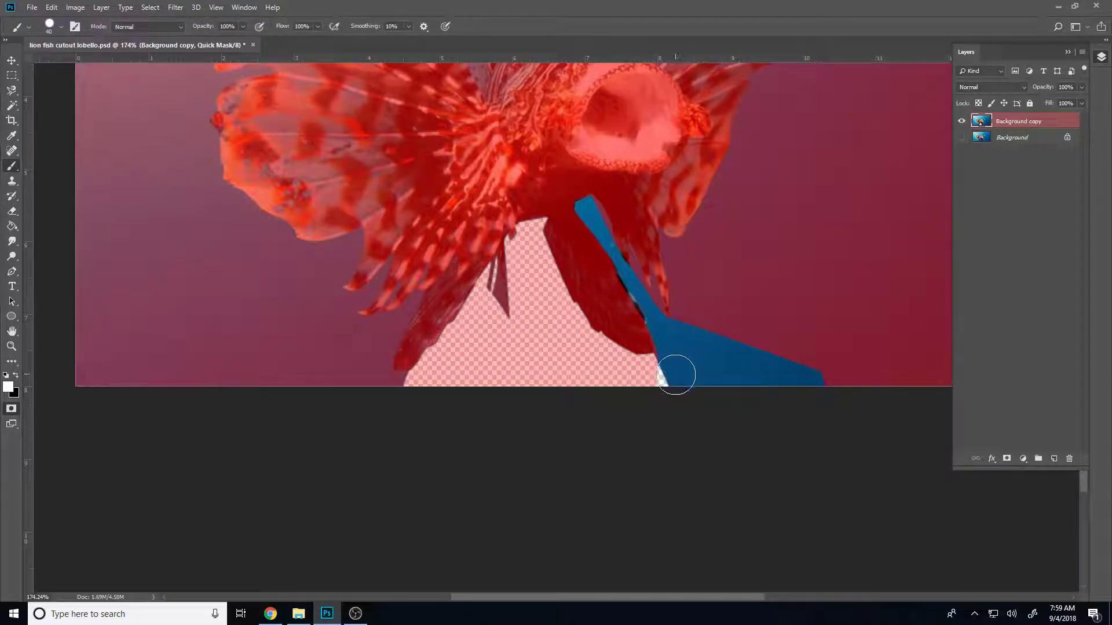
scroll(675, 375, up, 5)
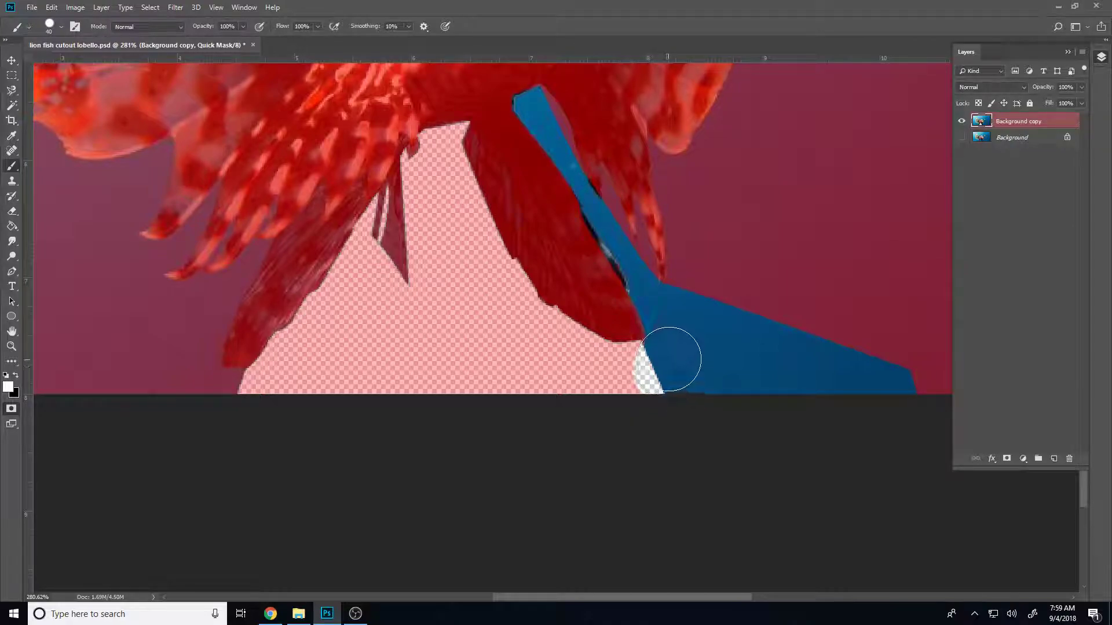
Paint black with a 15-pixel brush along the dark fin's outer edge and the neighbouring striped fin to exclude them from the selection.
key(x)
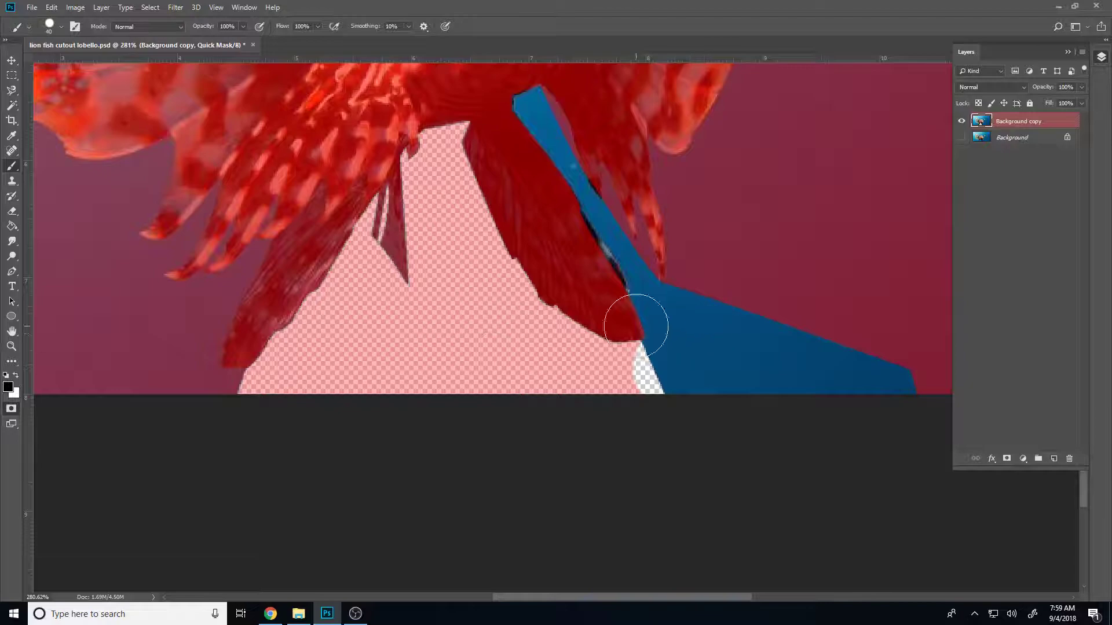
key(bracketleft)
key(bracketleft)
key(bracketleft)
mouse_move(636, 326)
mouse_down()
mouse_move(612, 301)
mouse_move(615, 275)
mouse_move(575, 222)
mouse_move(587, 249)
mouse_up()
key(x)
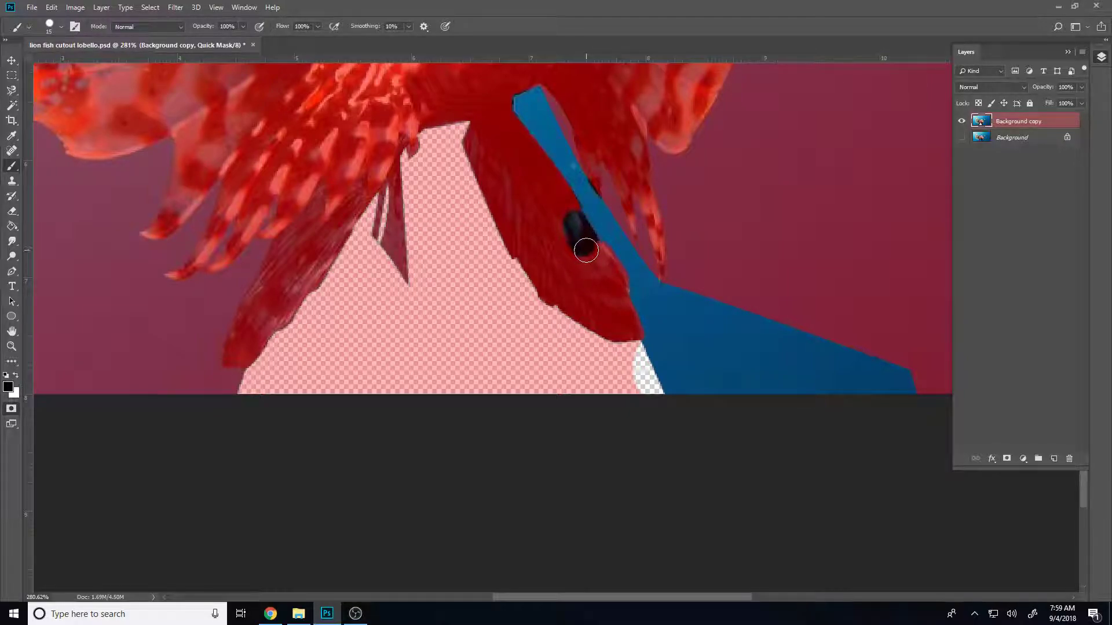
key(x)
mouse_move(579, 231)
mouse_down()
mouse_move(598, 276)
mouse_move(574, 224)
mouse_move(570, 236)
mouse_move(586, 267)
mouse_move(573, 218)
mouse_move(618, 303)
mouse_up()
drag(608, 168, 605, 181)
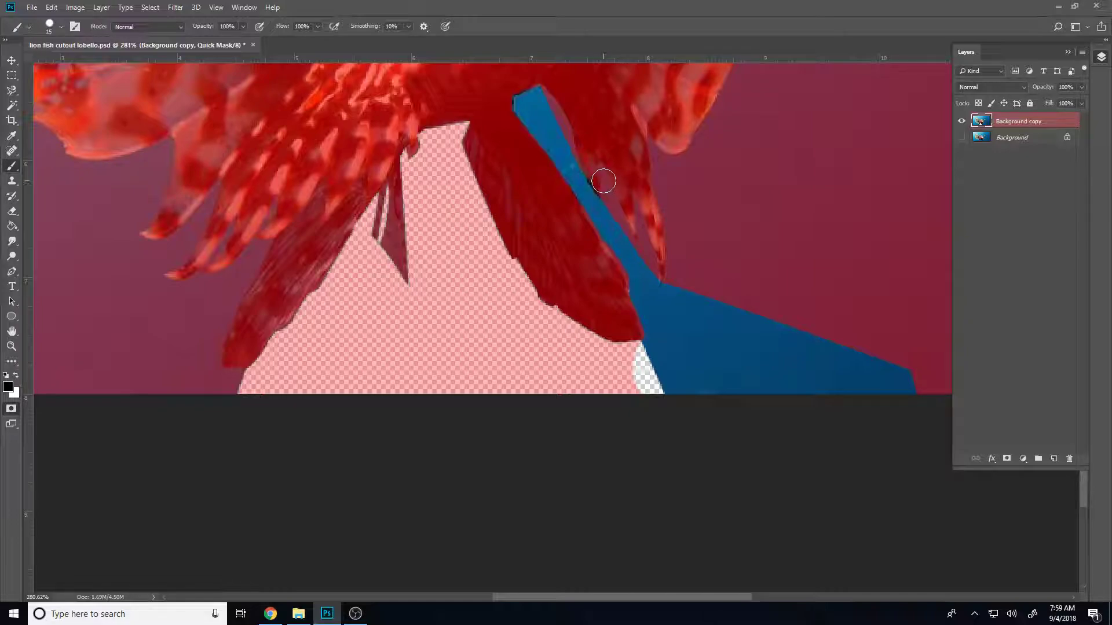
Exit Quick Mask mode, delete the selected water between the dark fin and the striped fin from the duplicate layer, and deselect.
key(q)
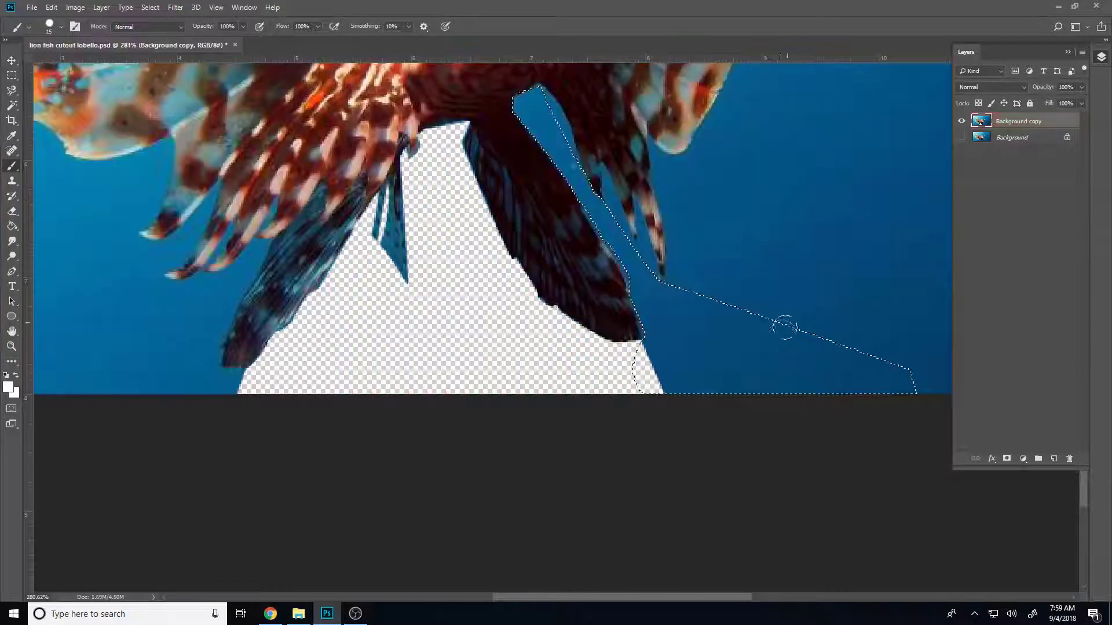
key(Delete)
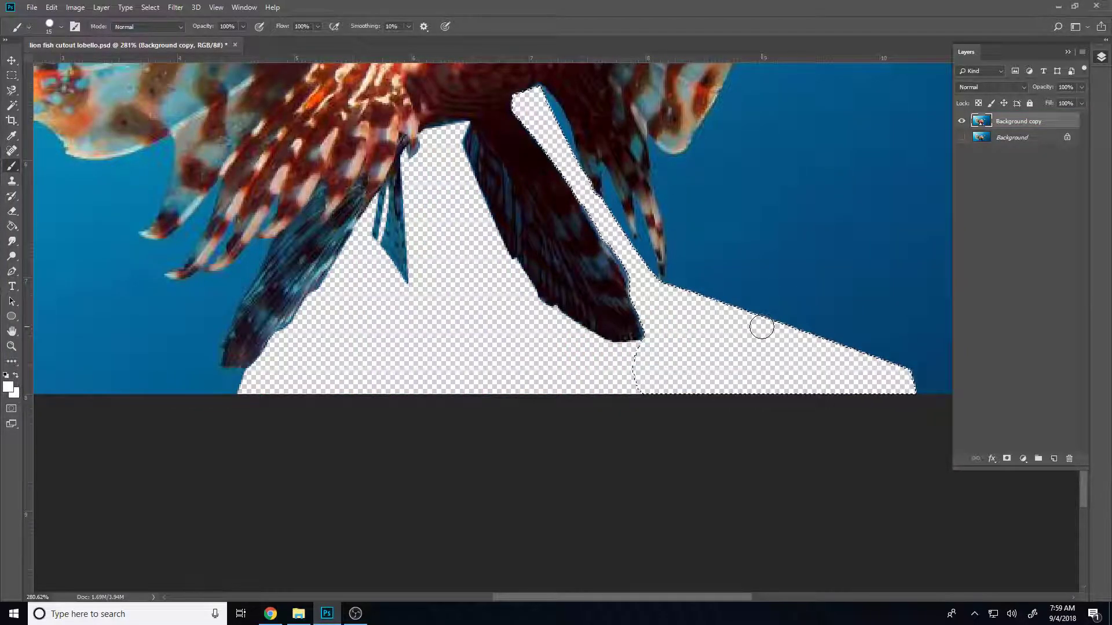
key(ctrl+d)
scroll(688, 319, down, 5)
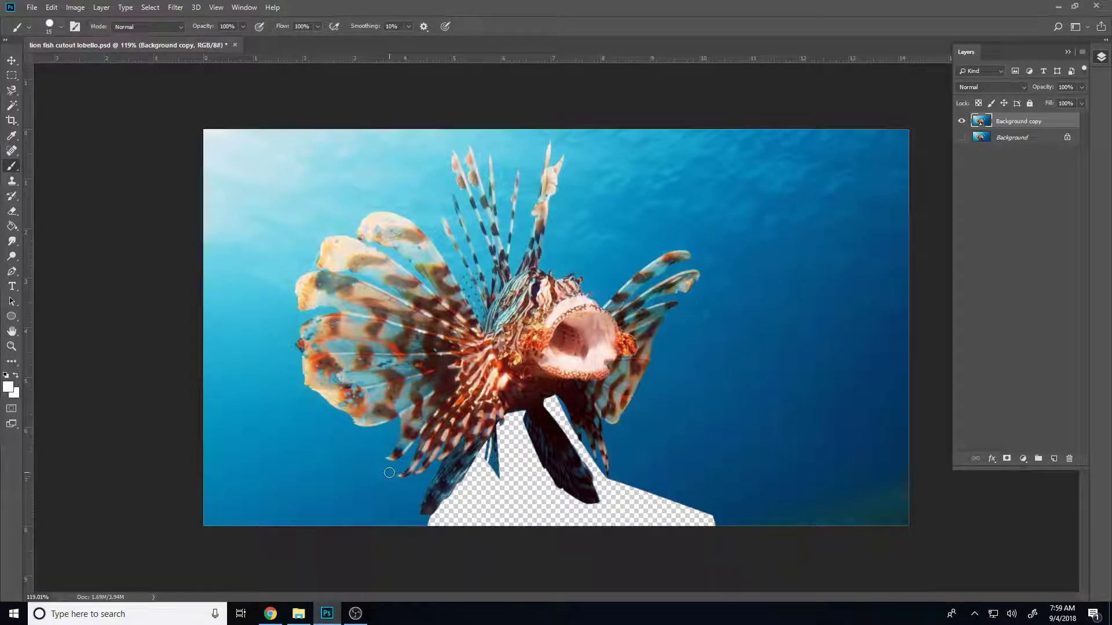
mouse_move(359, 616)
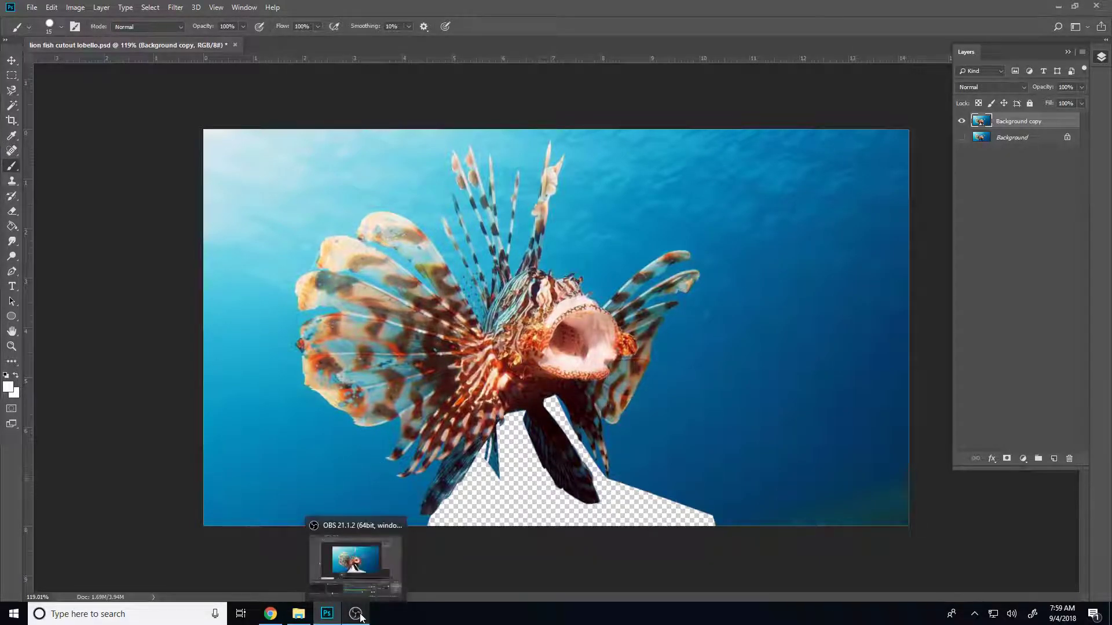